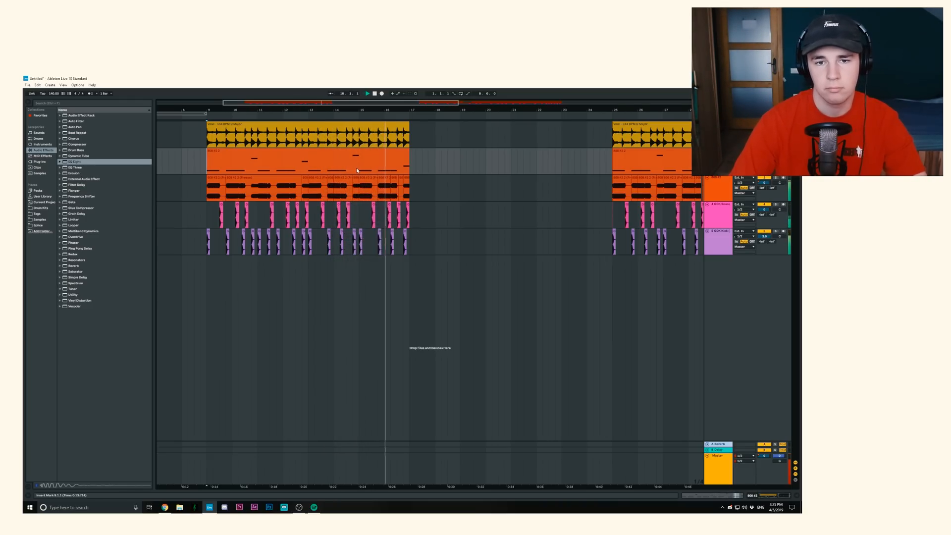
- Play back the second section of the arrangement from bar 25 and stop playback
{"action": "key", "text": "space"}
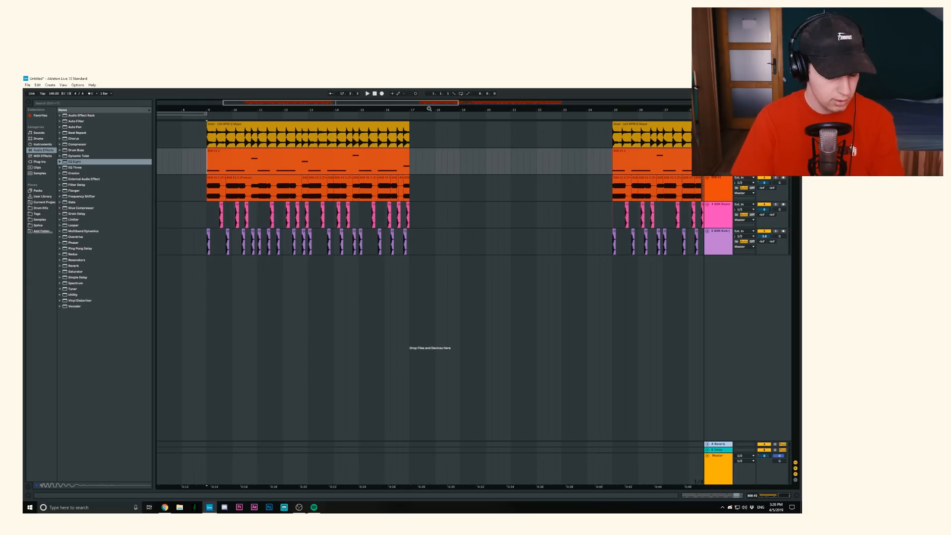
{"action": "left_click_drag", "start_coordinate": [421, 102], "coordinate": [521, 106]}
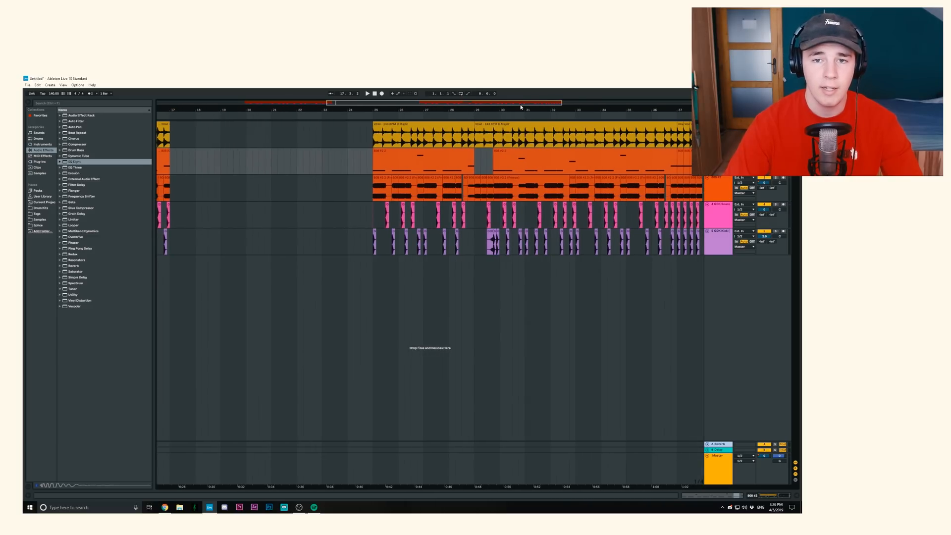
{"action": "left_click_drag", "start_coordinate": [429, 107], "coordinate": [448, 106]}
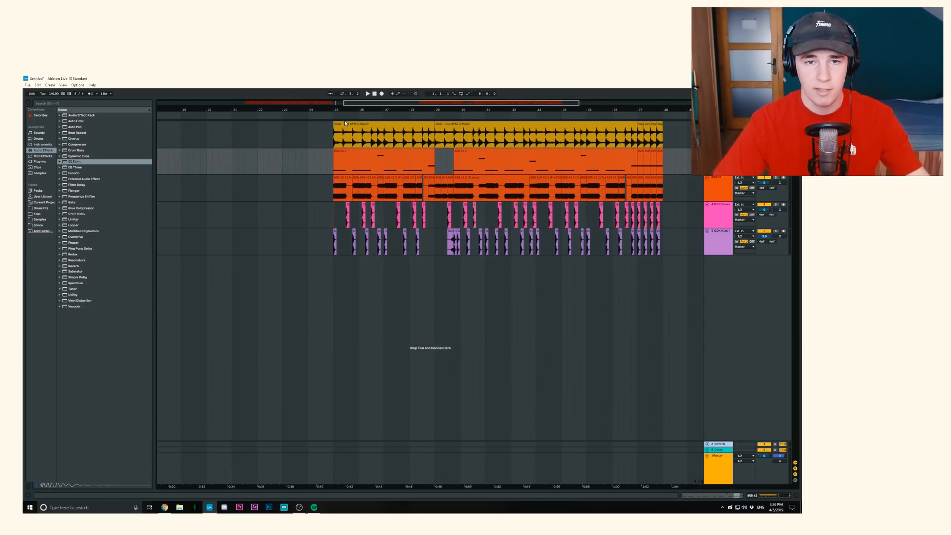
{"action": "left_click", "coordinate": [335, 193]}
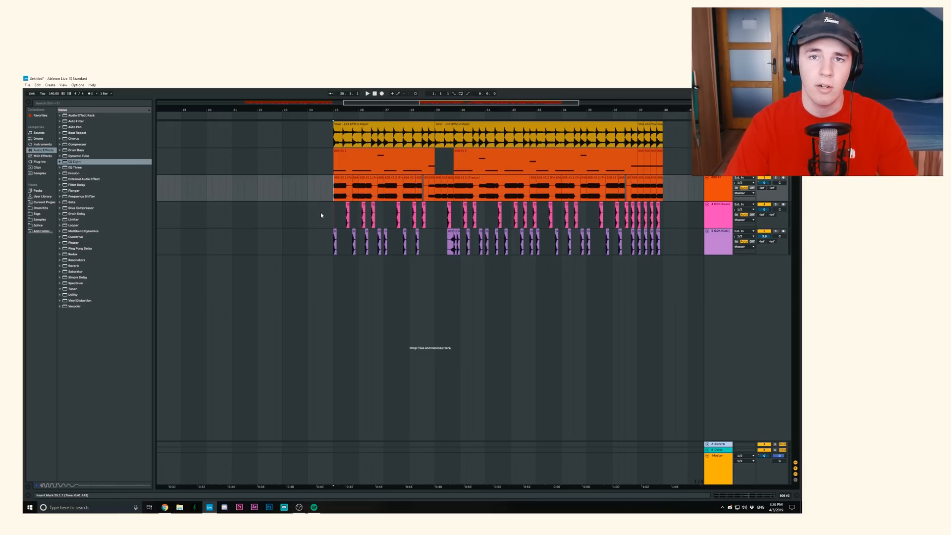
{"action": "key", "text": "Up"}
{"action": "key", "text": "space"}
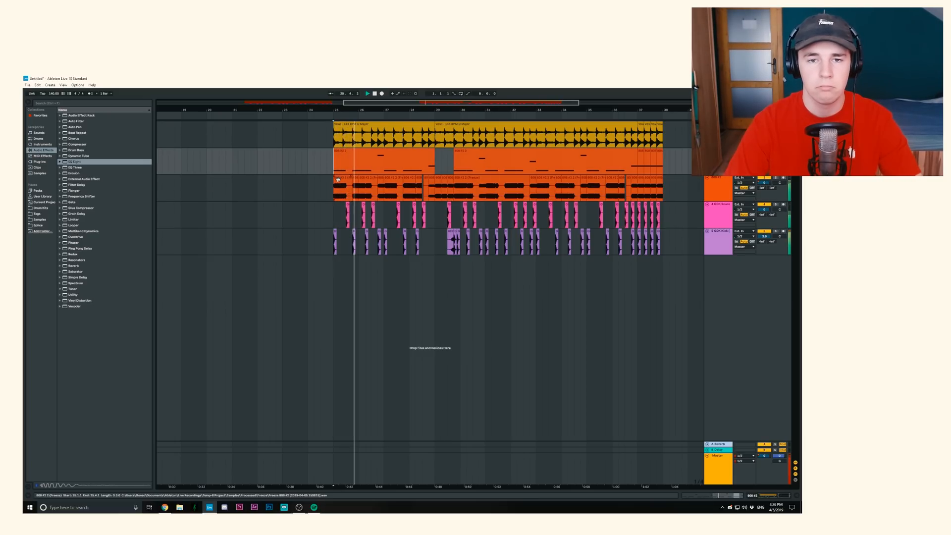
{"action": "left_click_drag", "start_coordinate": [430, 111], "coordinate": [430, 154]}
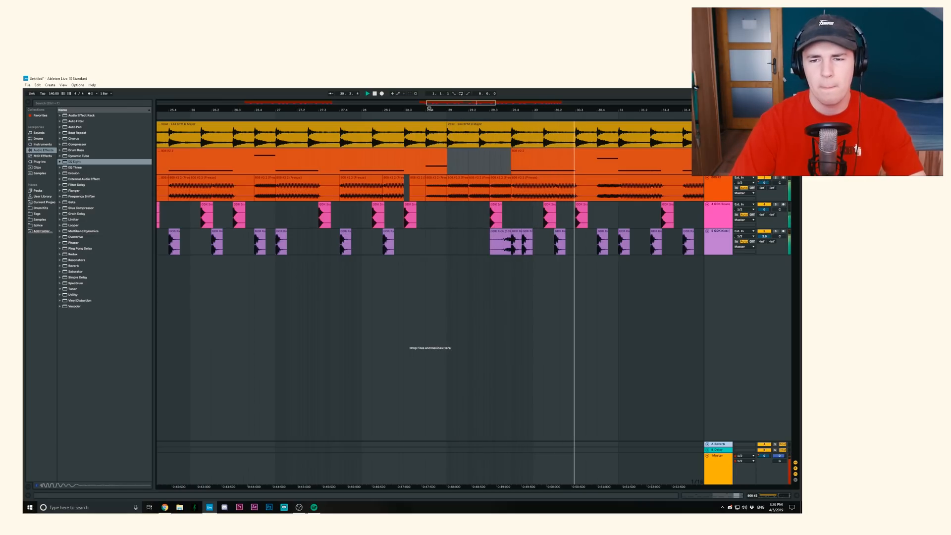
{"action": "key", "text": "space"}
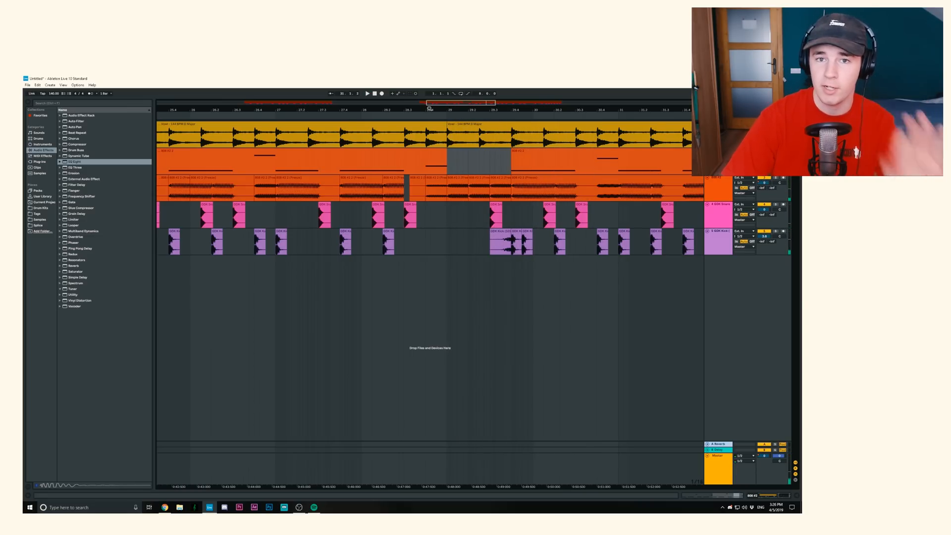
{"action": "left_click_drag", "start_coordinate": [429, 109], "coordinate": [419, 65]}
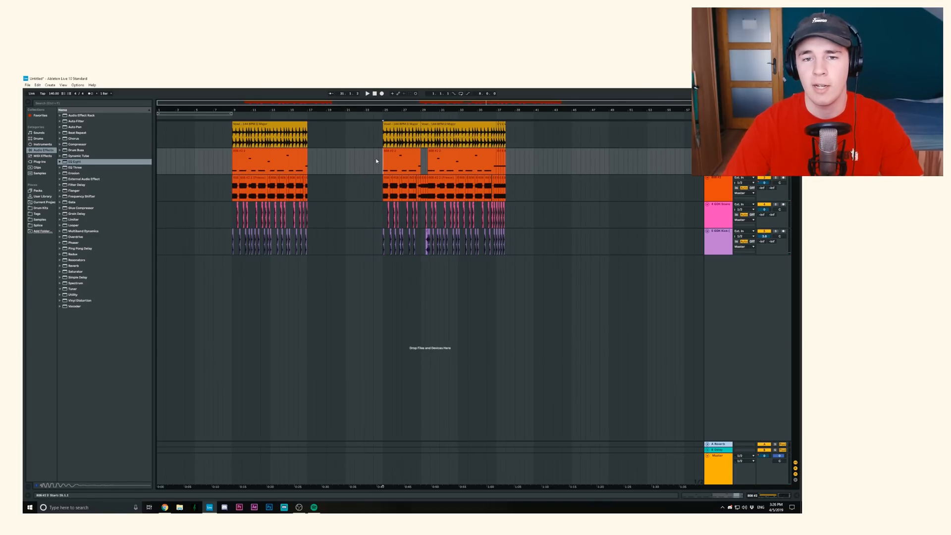
{"action": "left_click", "coordinate": [341, 168]}
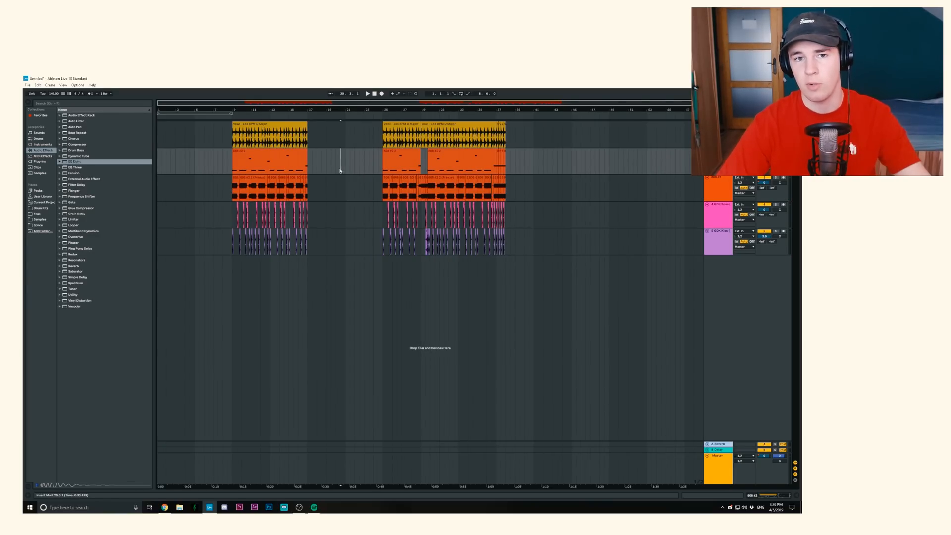
- Inspect the Warp switch and warp mode options of the 808 sample in the first 808 MIDI clip's Simpler
{"action": "left_click", "coordinate": [270, 161]}
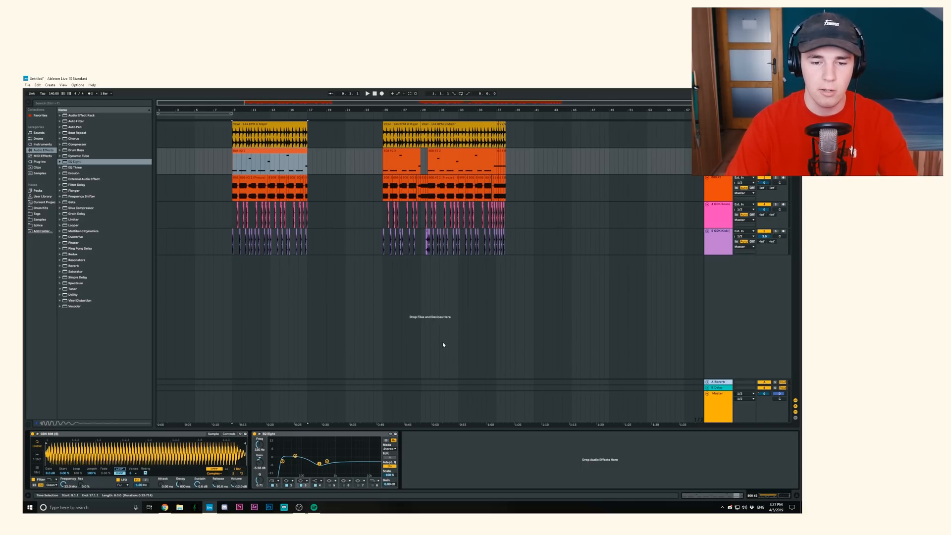
{"action": "left_click", "coordinate": [216, 469]}
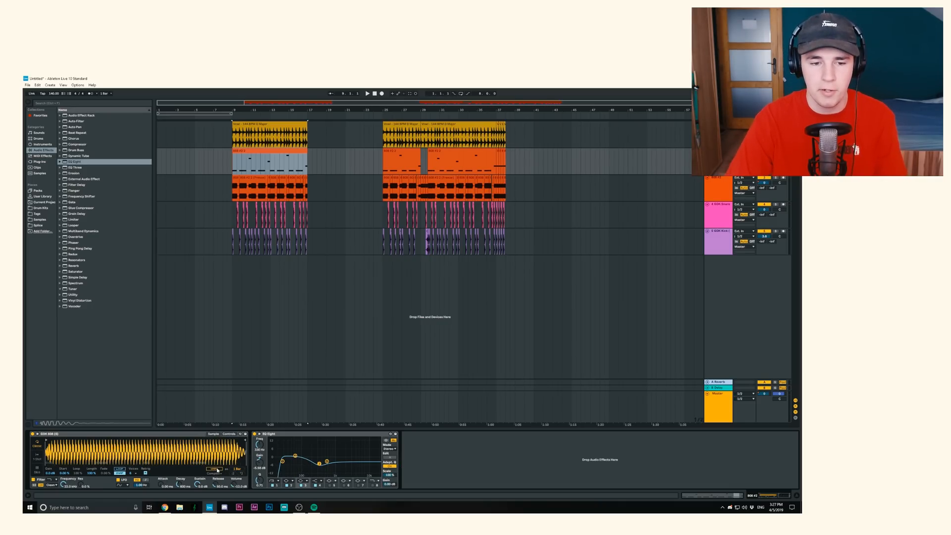
{"action": "left_click", "coordinate": [216, 469]}
{"action": "left_click", "coordinate": [214, 473]}
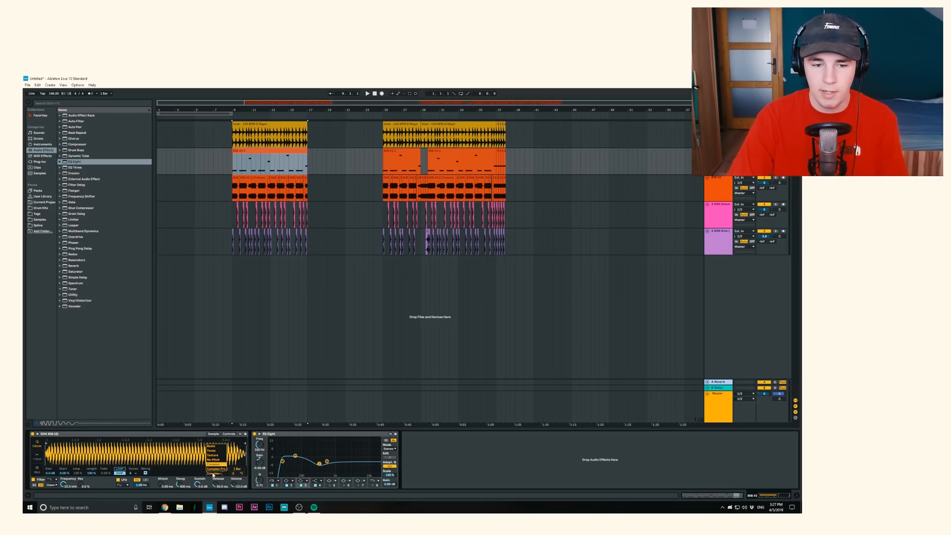
{"action": "left_click", "coordinate": [213, 474]}
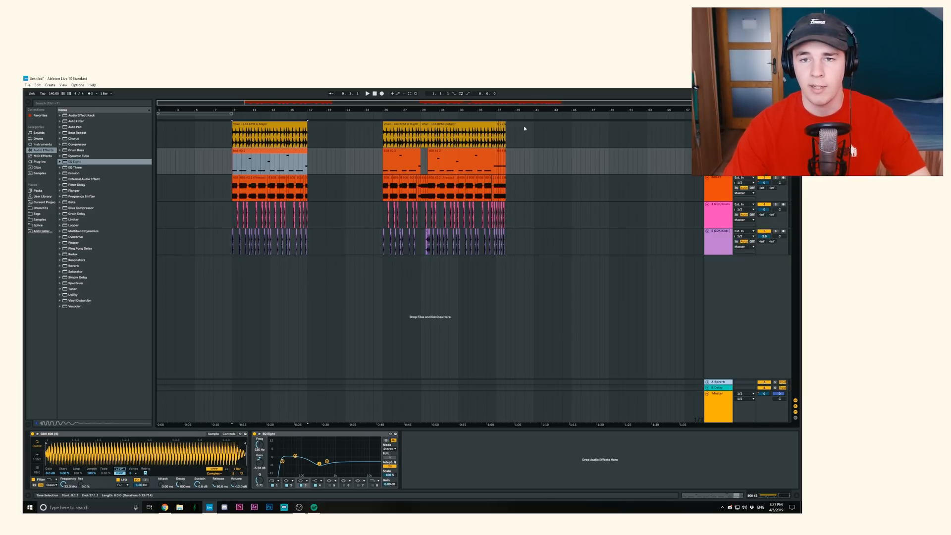
- Copy the first section's D Major melody loop to bar 45 on the same track
{"action": "left_click", "coordinate": [276, 123]}
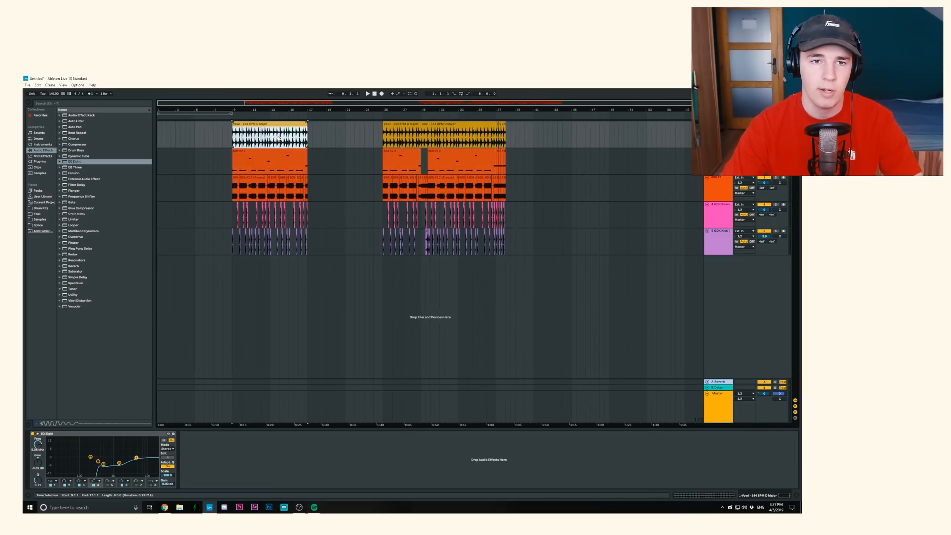
{"action": "left_click_drag", "start_coordinate": [267, 125], "coordinate": [333, 132]}
{"action": "left_click_drag", "start_coordinate": [333, 132], "coordinate": [551, 132]}
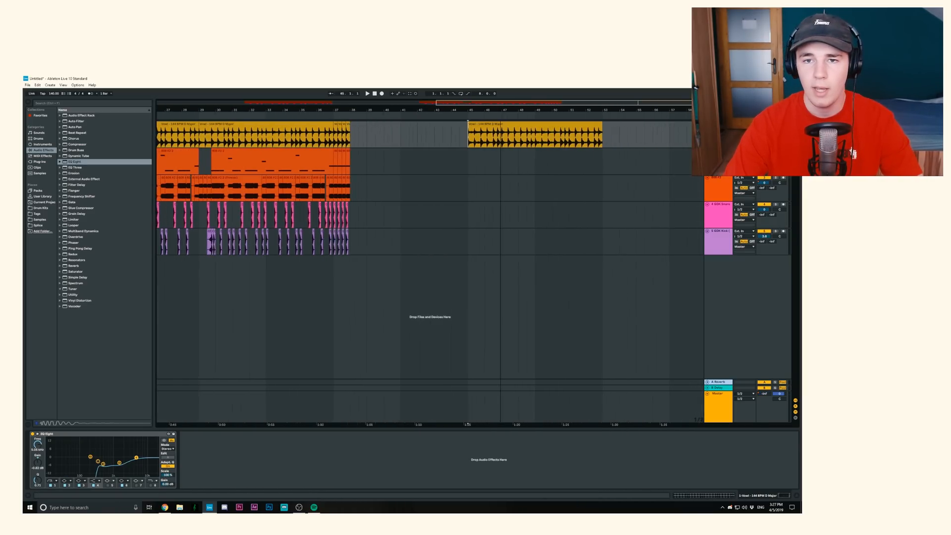
{"action": "left_click_drag", "start_coordinate": [501, 110], "coordinate": [524, 106]}
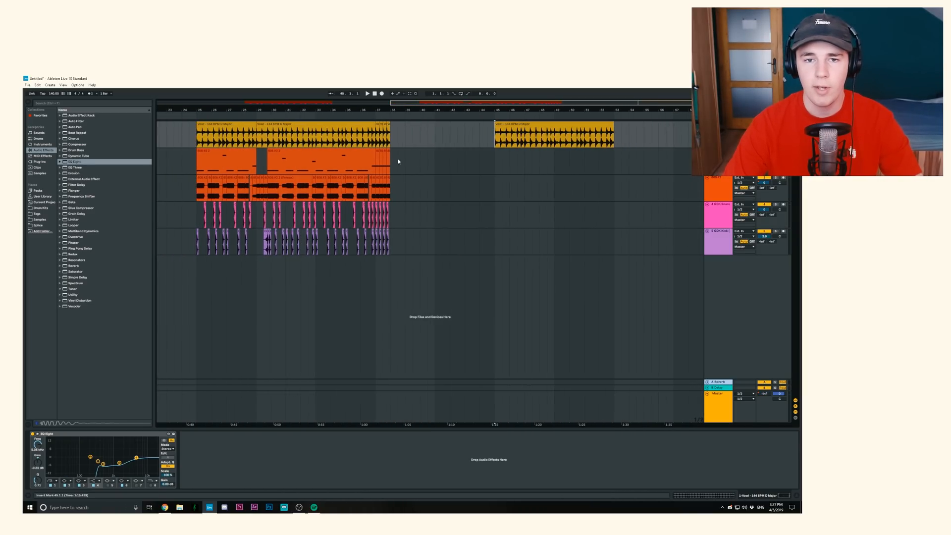
- Copy the first section's 808 MIDI clip to bar 45 beneath the copied melody loop
{"action": "left_click_drag", "start_coordinate": [324, 111], "coordinate": [462, 99]}
{"action": "left_click", "coordinate": [301, 153]}
{"action": "key", "text": "ctrl+c"}
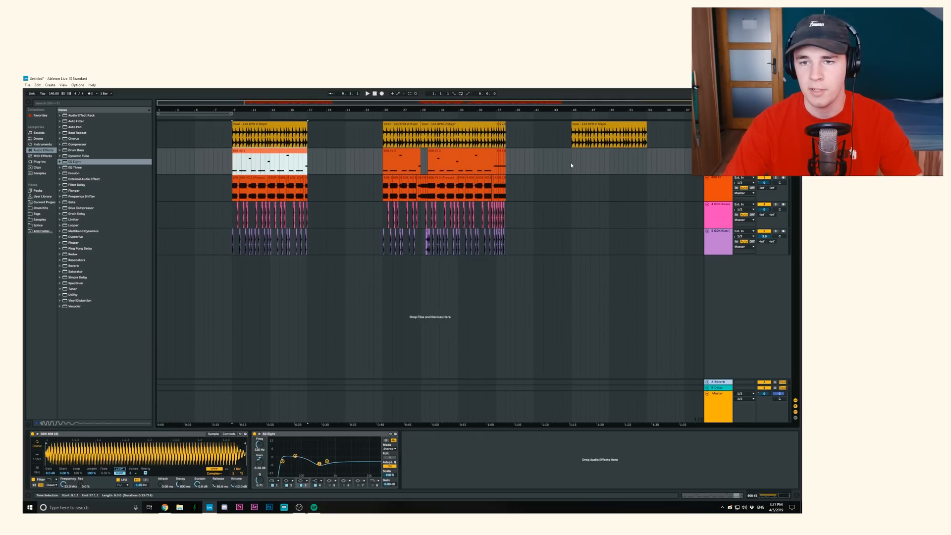
{"action": "left_click", "coordinate": [571, 163]}
{"action": "key", "text": "ctrl+v"}
{"action": "left_click_drag", "start_coordinate": [593, 112], "coordinate": [584, 118]}
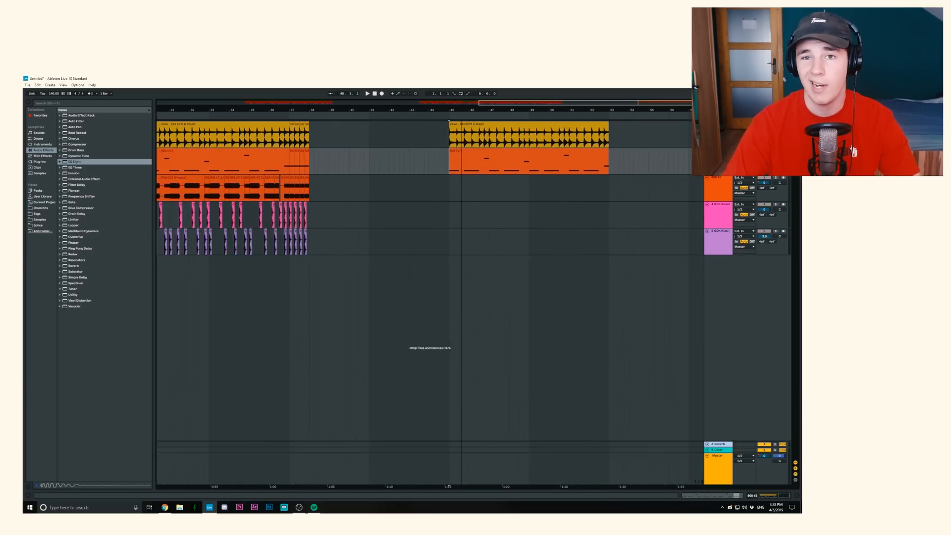
{"action": "mouse_move", "coordinate": [496, 113]}
{"action": "left_mouse_down"}
{"action": "mouse_move", "coordinate": [507, 118]}
{"action": "mouse_move", "coordinate": [501, 110]}
{"action": "left_mouse_up"}
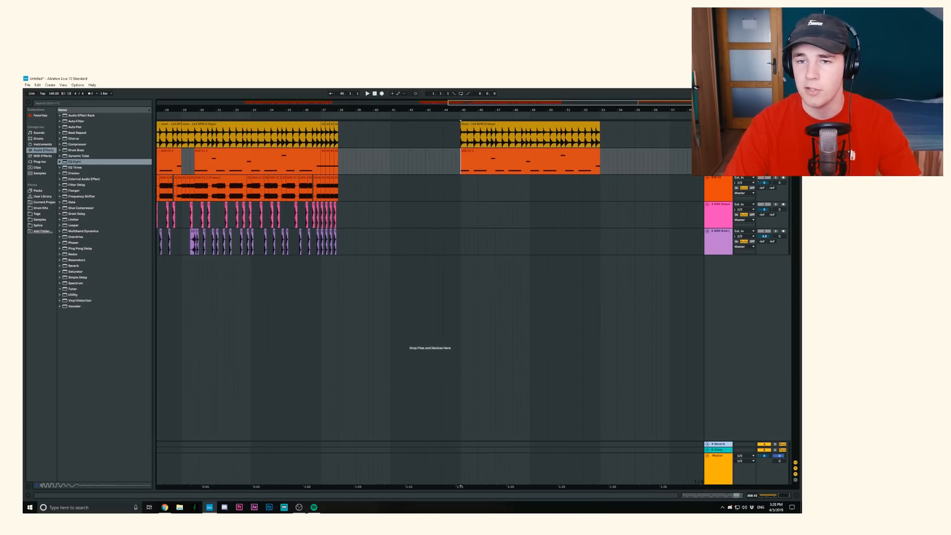
- Duplicate the 808 MIDI track, then freeze and flatten the duplicate to audio
{"action": "key", "text": "ctrl+d"}
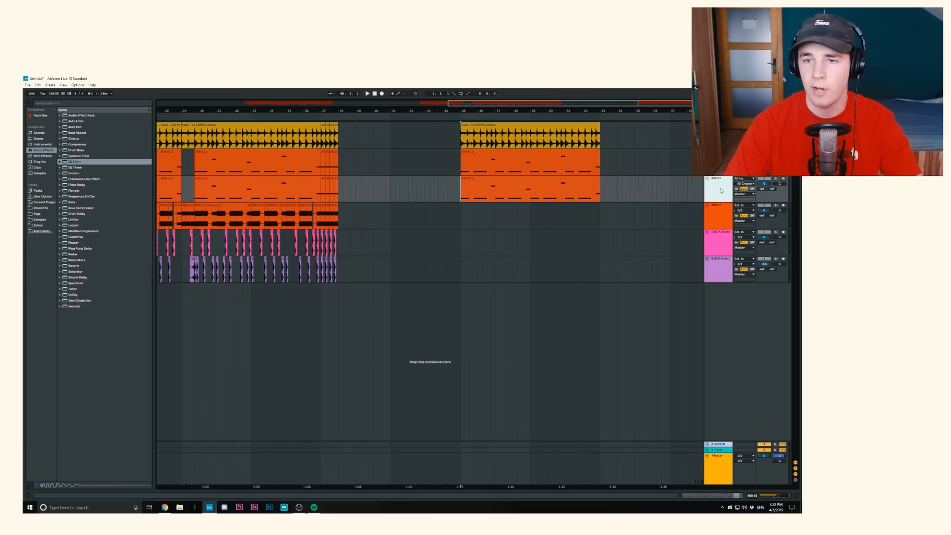
{"action": "right_click", "coordinate": [721, 190]}
{"action": "left_click", "coordinate": [735, 224]}
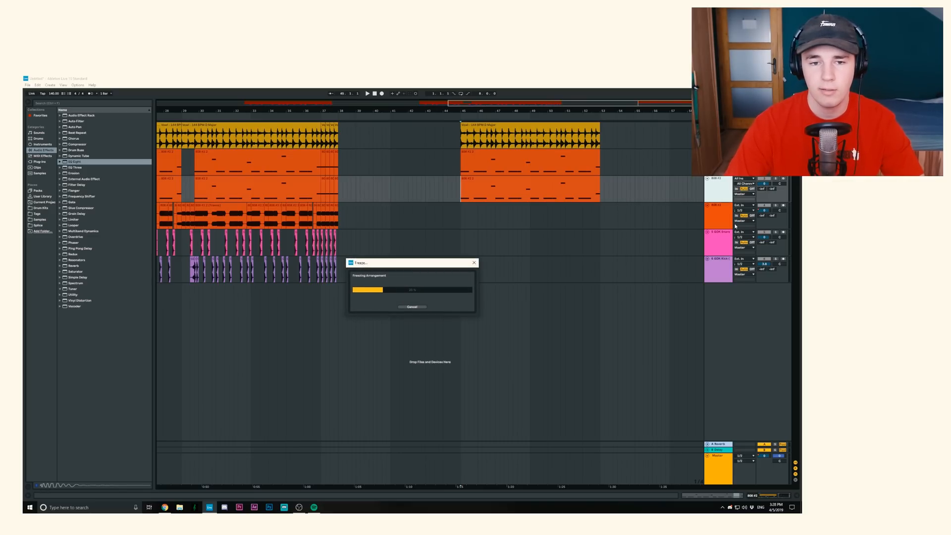
{"action": "right_click", "coordinate": [721, 196]}
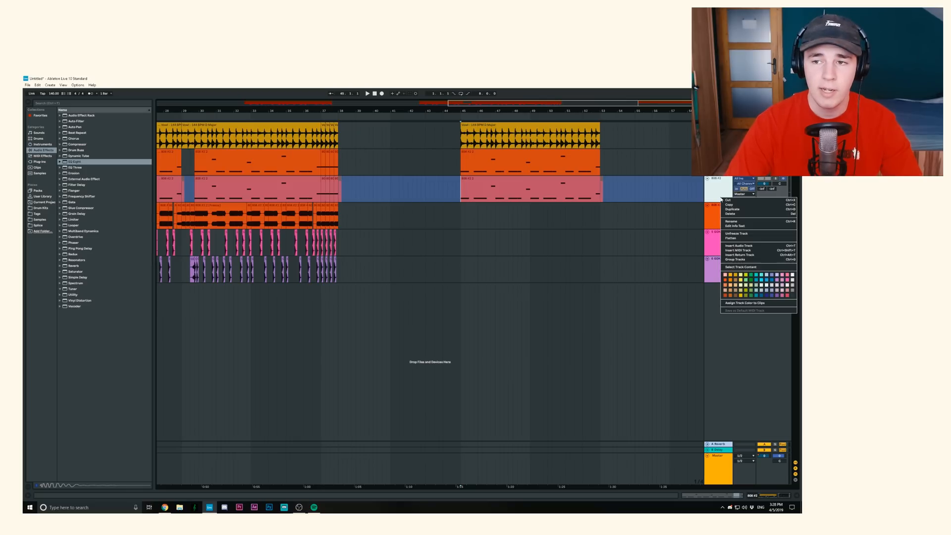
{"action": "left_click", "coordinate": [736, 238]}
- Delete the short freeze tail after bar 53 on the flattened 808 track
{"action": "left_click_drag", "start_coordinate": [500, 107], "coordinate": [498, 107]}
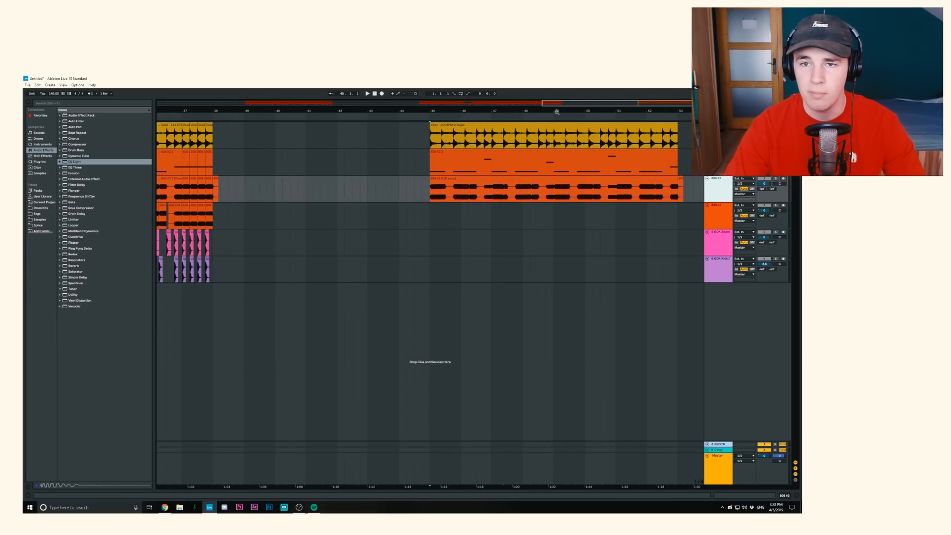
{"action": "left_click_drag", "start_coordinate": [557, 112], "coordinate": [554, 121]}
{"action": "left_click_drag", "start_coordinate": [621, 111], "coordinate": [646, 107]}
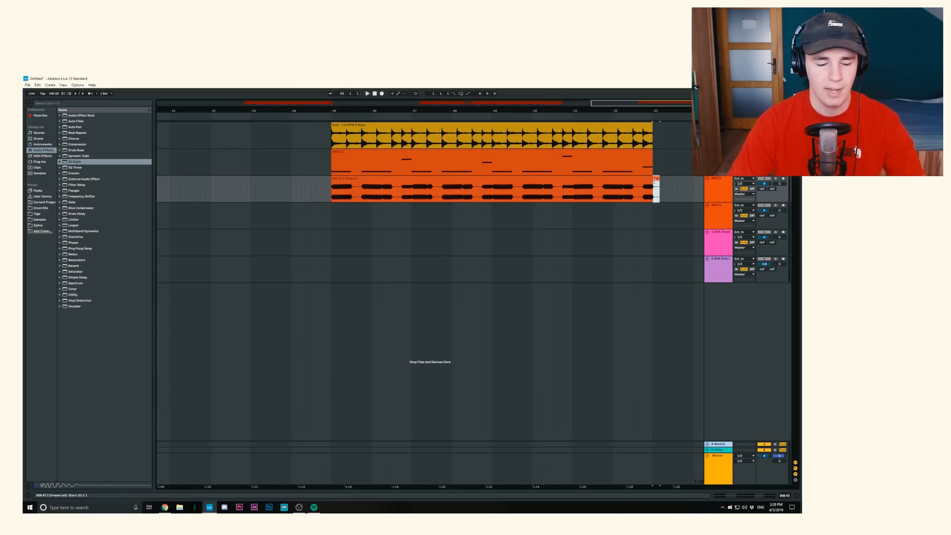
{"action": "left_click", "coordinate": [333, 186]}
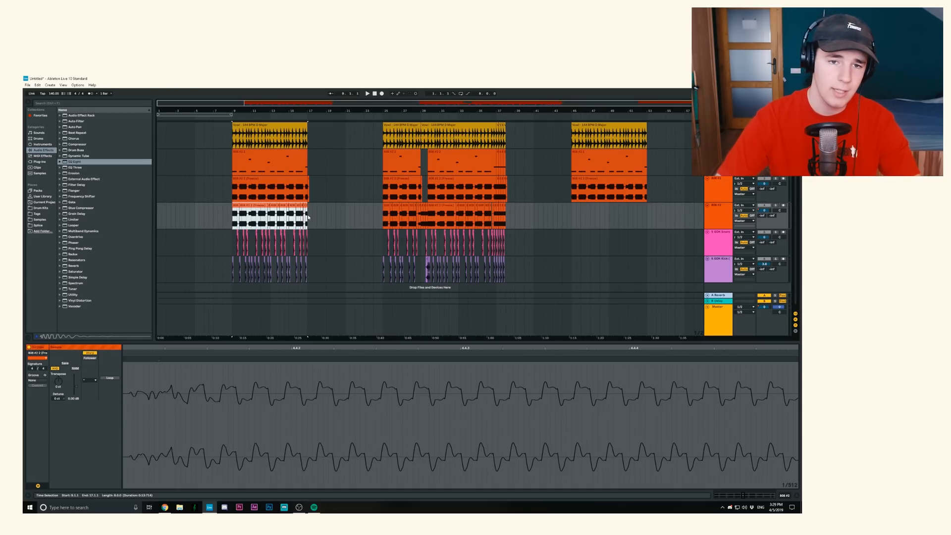
- Copy the first section's edited 808 audio clips to bar 45 on their own track
{"action": "left_click_drag", "start_coordinate": [634, 207], "coordinate": [571, 213]}
{"action": "key", "text": "z"}
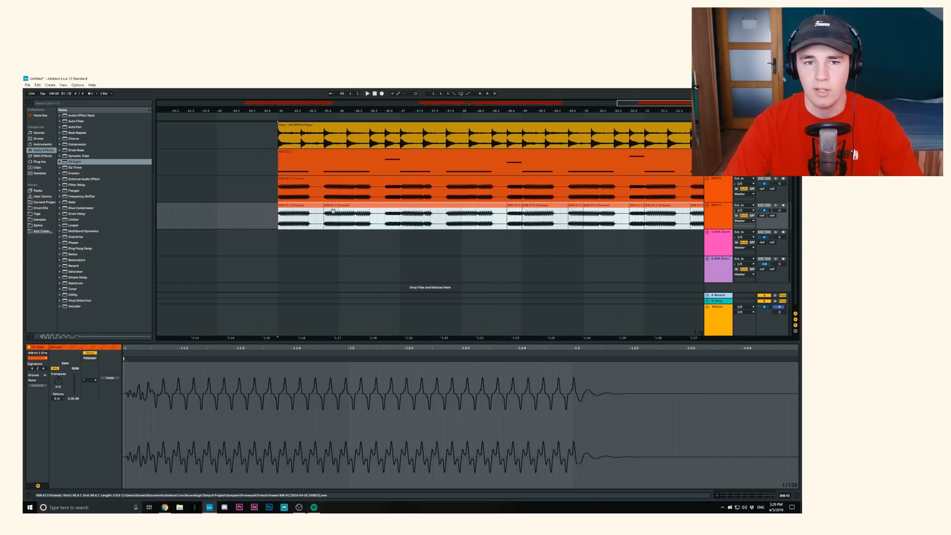
{"action": "left_click", "coordinate": [278, 216]}
- Play the flattened 808 and the edited 808 track from bar 47 to compare them
{"action": "left_click", "coordinate": [440, 194]}
{"action": "key", "text": "space"}
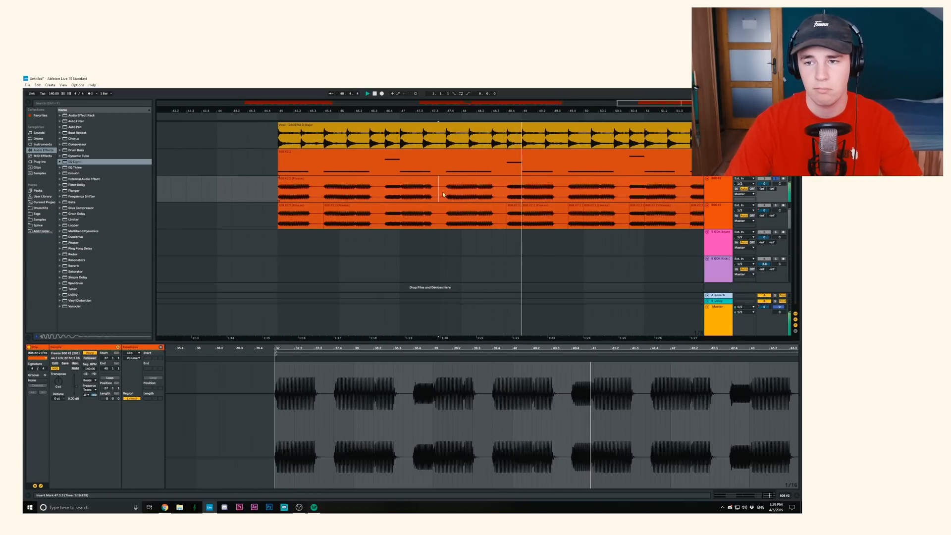
{"action": "left_click", "coordinate": [440, 216]}
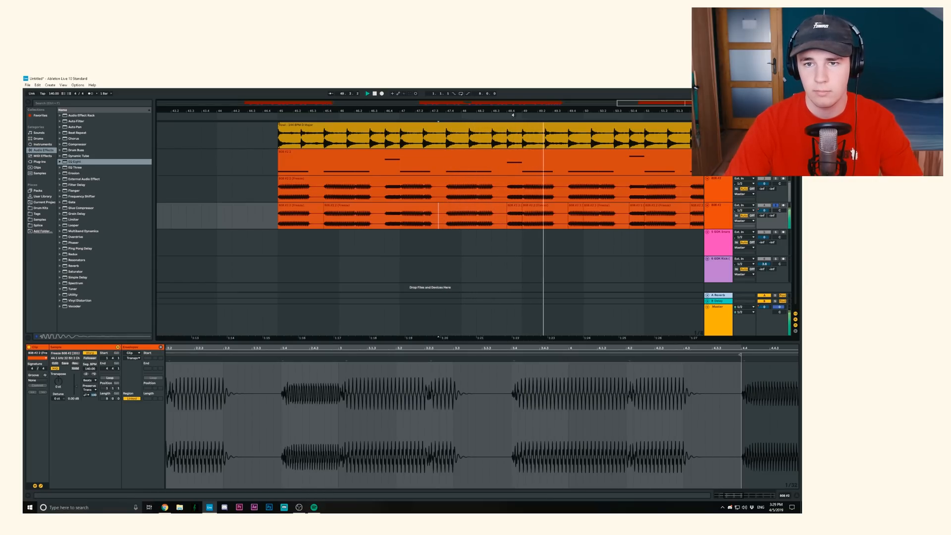
{"action": "key", "text": "space"}
- Fold the edited 808 track, solo the flattened one, and split its audio from 48.4.1 to 49.1.1 into a separate clip
{"action": "mouse_move", "coordinate": [513, 112]}
{"action": "left_mouse_down"}
{"action": "mouse_move", "coordinate": [514, 132]}
{"action": "mouse_move", "coordinate": [516, 124]}
{"action": "left_mouse_up"}
{"action": "left_click", "coordinate": [707, 206]}
{"action": "left_click", "coordinate": [776, 178]}
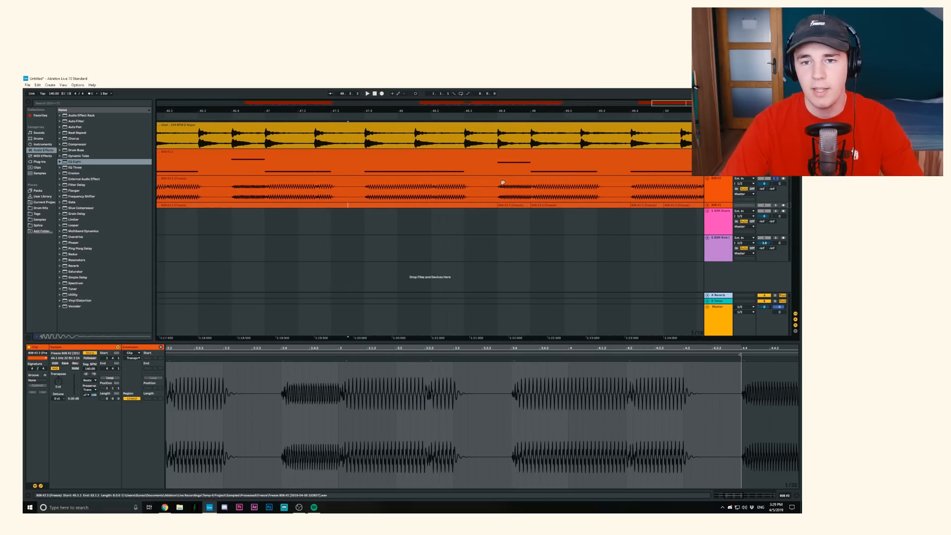
{"action": "left_click_drag", "start_coordinate": [498, 192], "coordinate": [530, 196]}
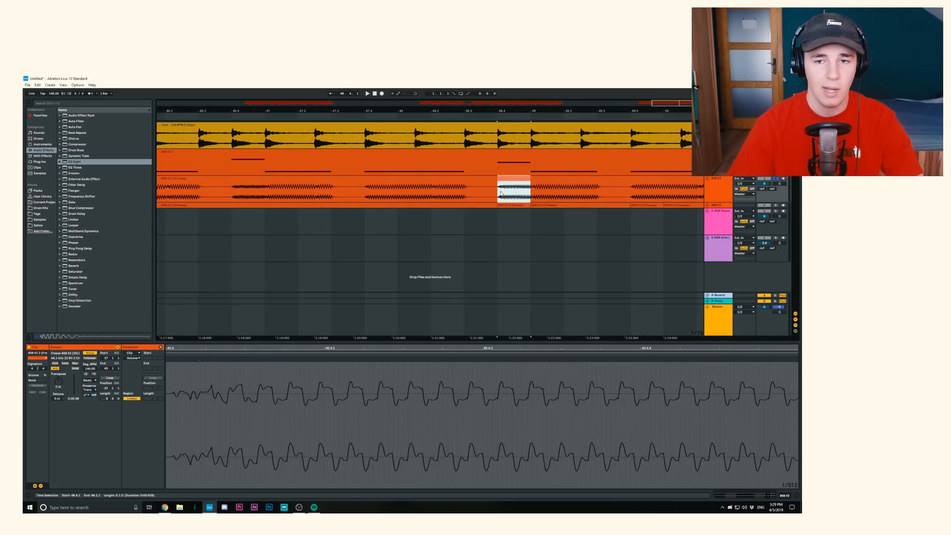
{"action": "key", "text": "ctrl+e"}
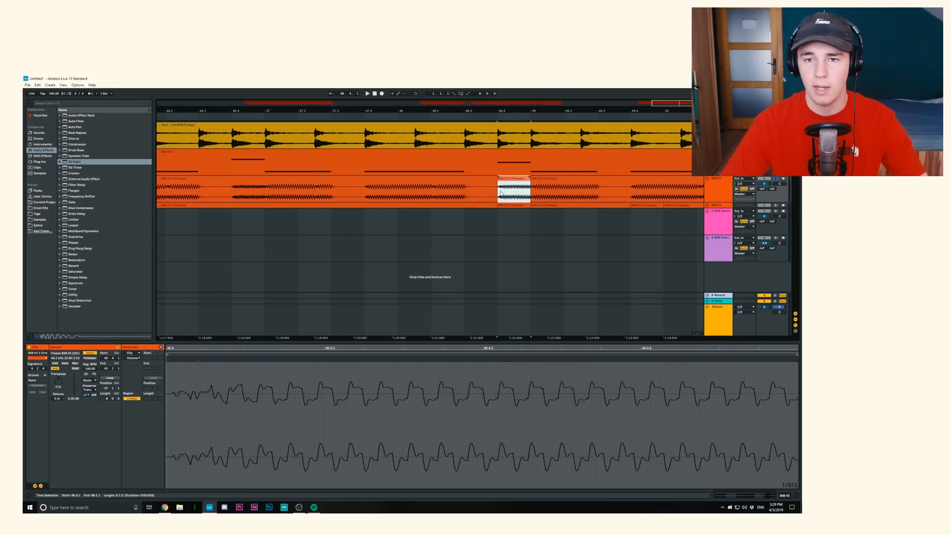
- Open the split 808 clip's envelope settings and choose Transposition Modulation
{"action": "double_click", "coordinate": [502, 193]}
{"action": "left_click", "coordinate": [35, 486]}
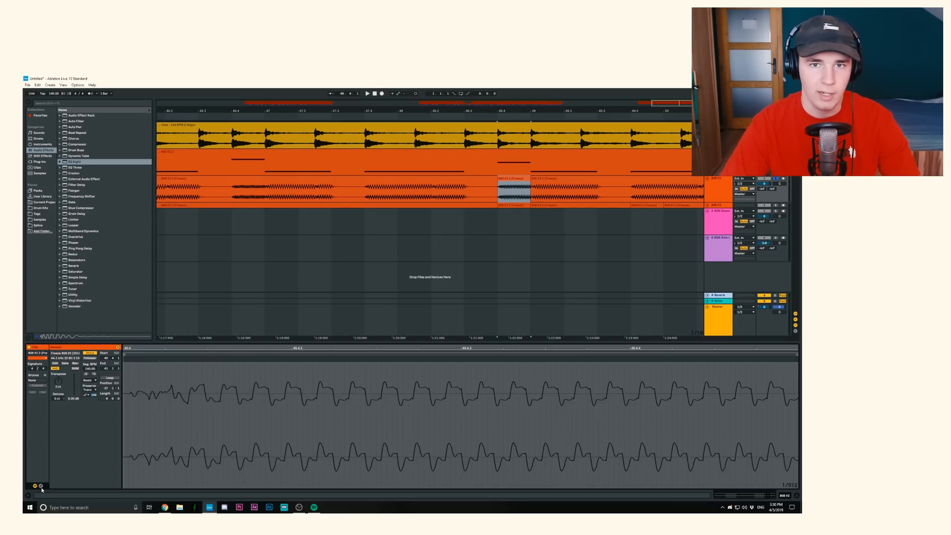
{"action": "left_click", "coordinate": [42, 487]}
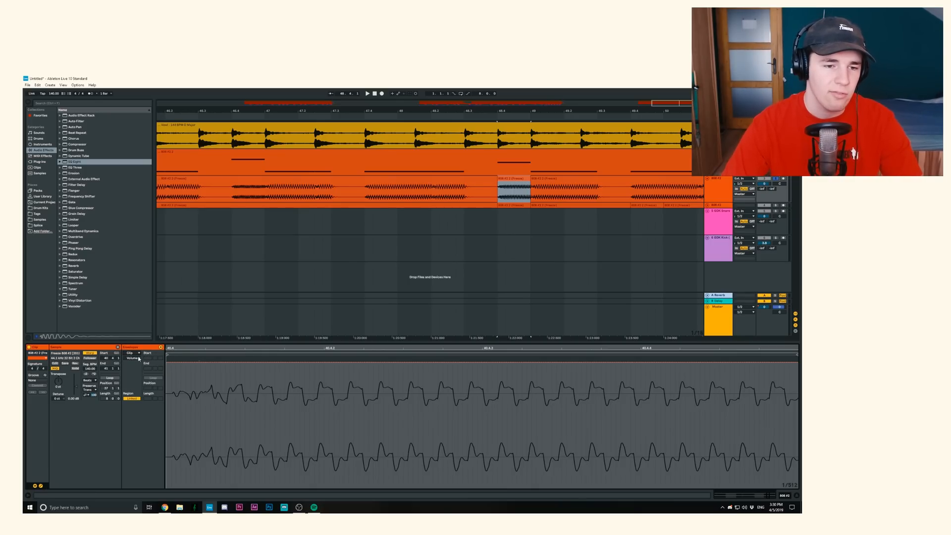
{"action": "left_click", "coordinate": [139, 359]}
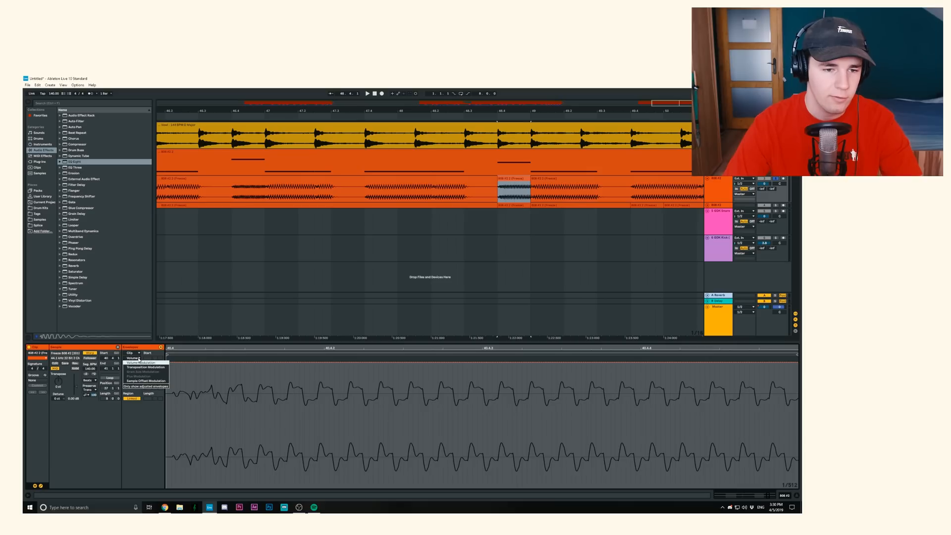
{"action": "left_click", "coordinate": [157, 369]}
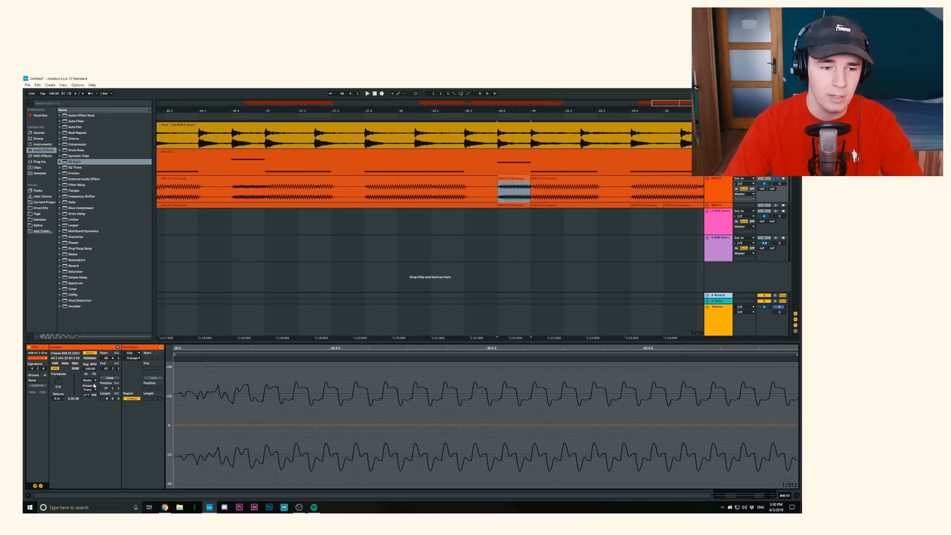
- Set the split 808 clip's warp mode to Complex and unfold the edited 808 track
{"action": "left_click", "coordinate": [90, 381]}
{"action": "left_click", "coordinate": [92, 407]}
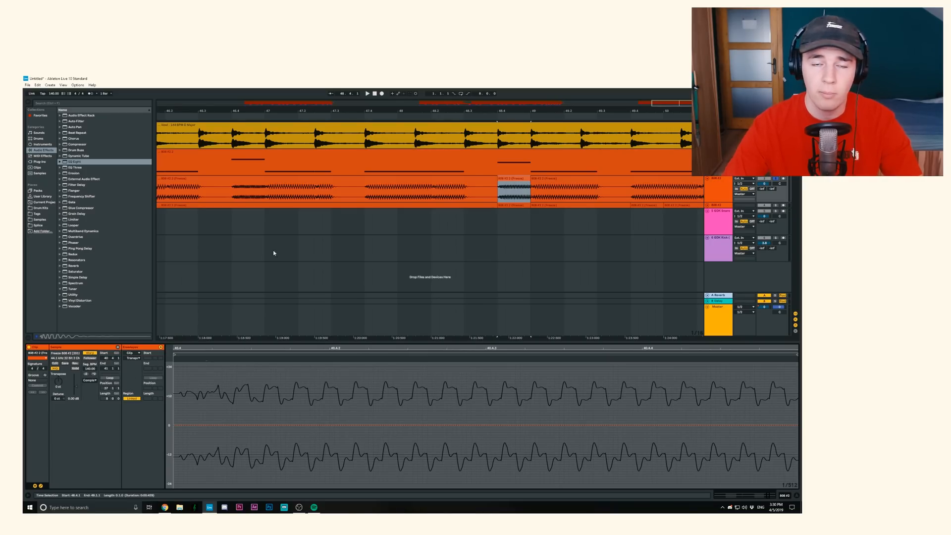
{"action": "left_click_drag", "start_coordinate": [492, 110], "coordinate": [493, 109]}
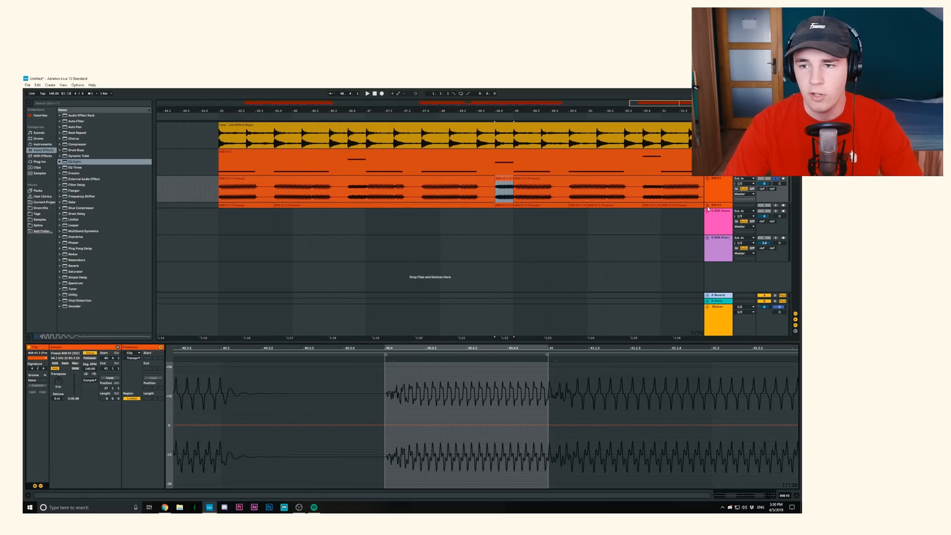
{"action": "left_click", "coordinate": [707, 205]}
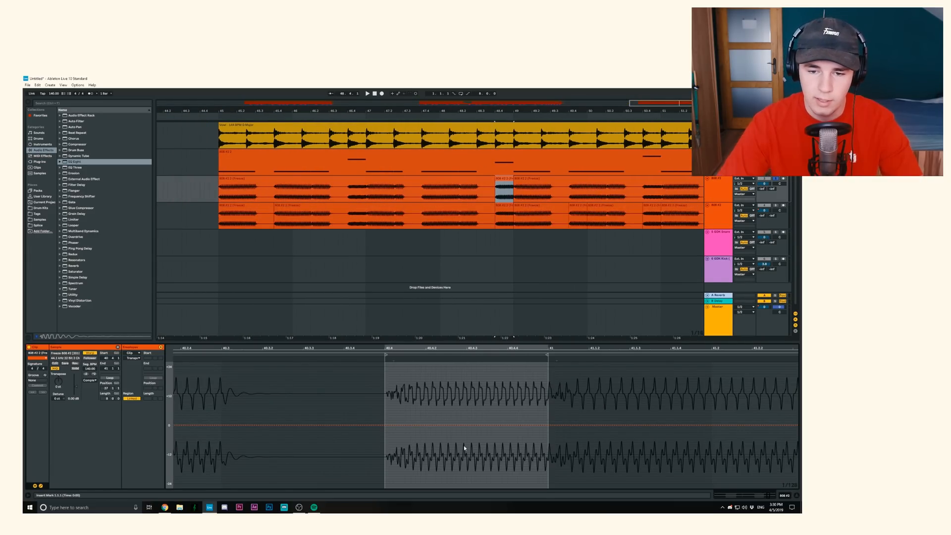
- Examine the Transposition Modulation envelope of the matching short clip before bar 49 in the edited 808 track
{"action": "left_click", "coordinate": [504, 205]}
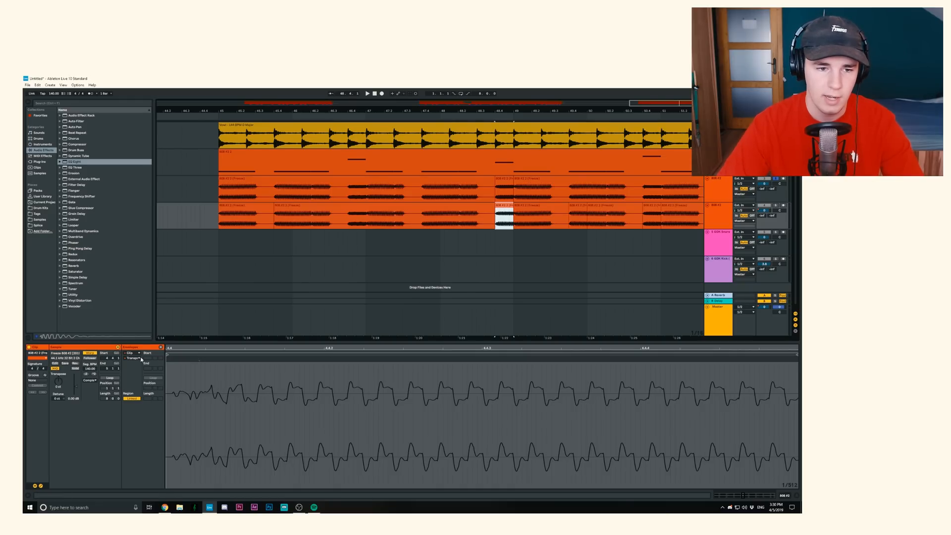
{"action": "left_click", "coordinate": [258, 353]}
{"action": "left_click_drag", "start_coordinate": [306, 348], "coordinate": [307, 307]}
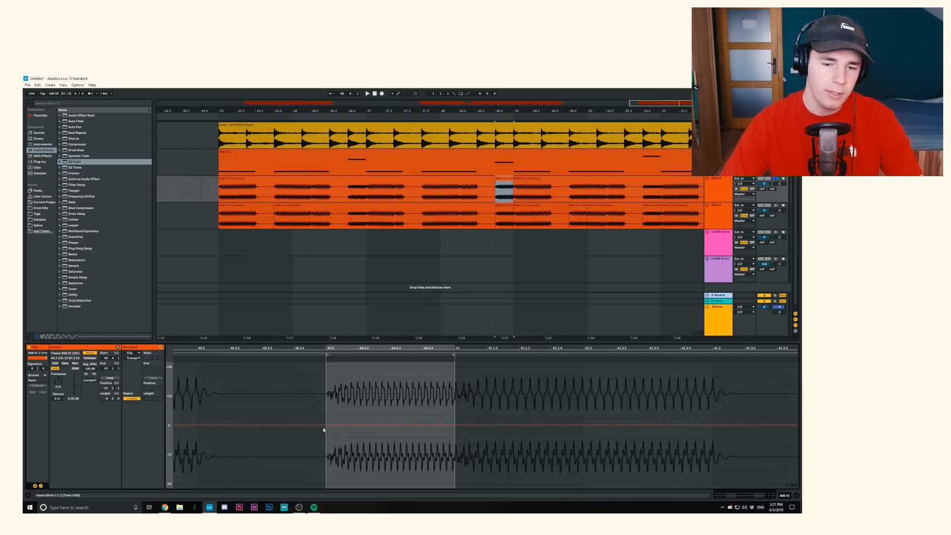
- Ramp the split 808 clip's transposition from 0 to +12 st by its midpoint, and play the flattened track from bar 47
{"action": "left_click", "coordinate": [326, 425]}
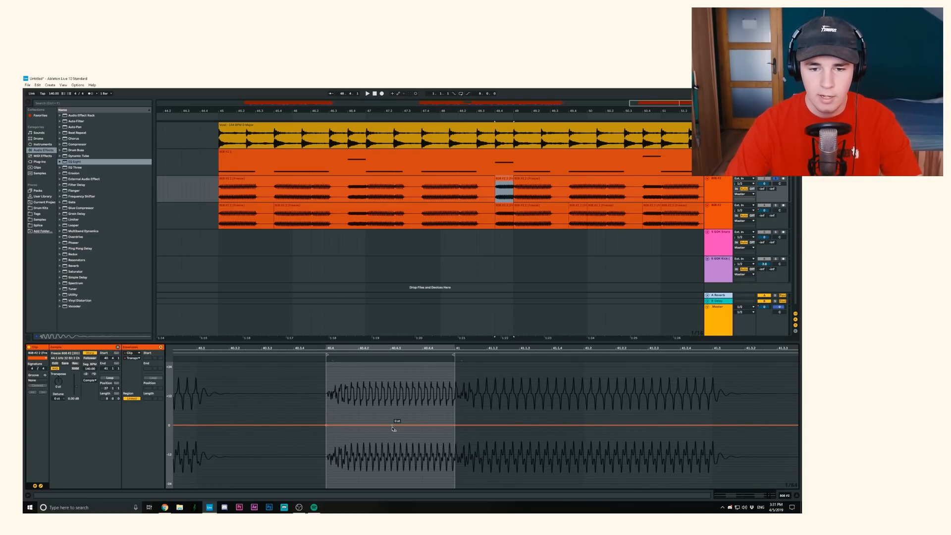
{"action": "left_click_drag", "start_coordinate": [390, 425], "coordinate": [391, 395]}
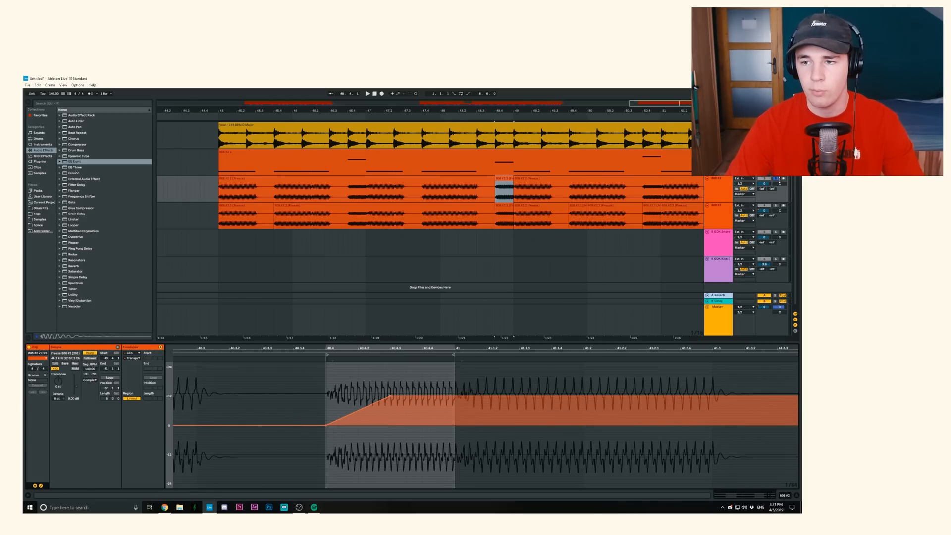
{"action": "left_click", "coordinate": [417, 193]}
{"action": "key", "text": "space"}
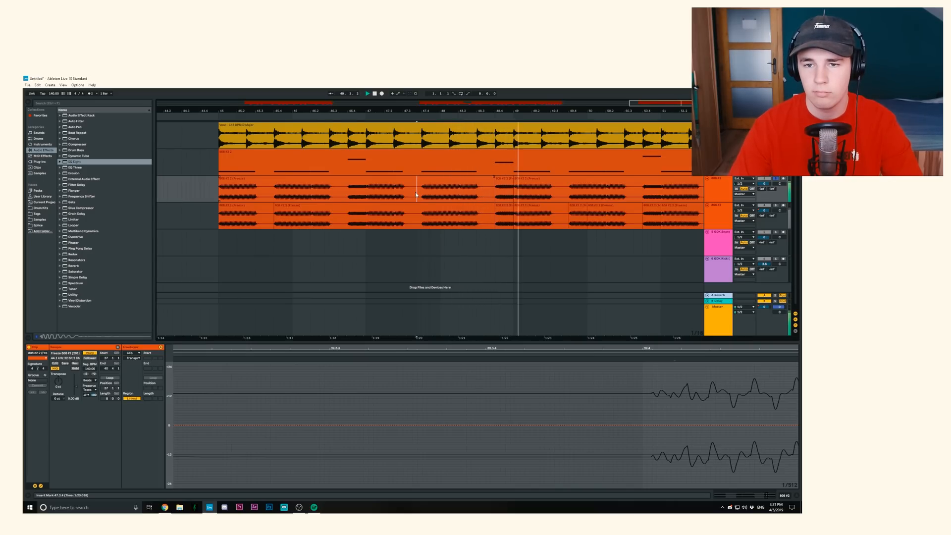
{"action": "key", "text": "space"}
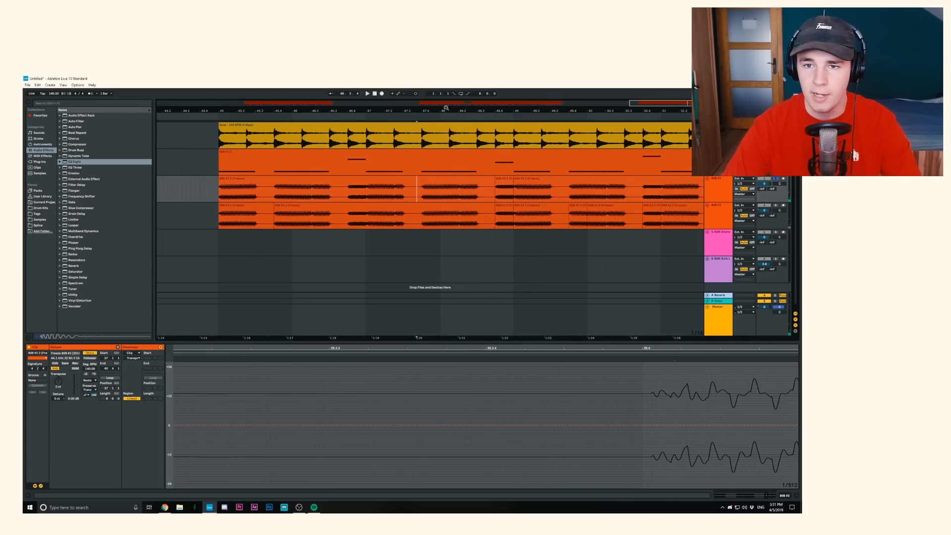
- Copy the pitch-slide clip from 48.4.1 to 50.4.1 and 52.4.1 on the flattened 808 track
{"action": "left_click_drag", "start_coordinate": [446, 108], "coordinate": [448, 87]}
{"action": "left_click_drag", "start_coordinate": [514, 196], "coordinate": [560, 195]}
{"action": "left_click", "coordinate": [551, 195]}
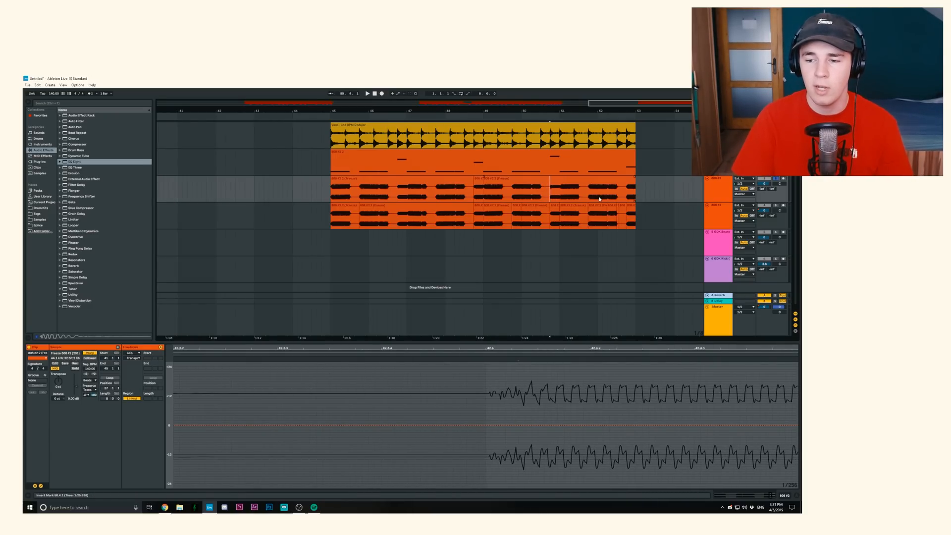
{"action": "left_click", "coordinate": [479, 196]}
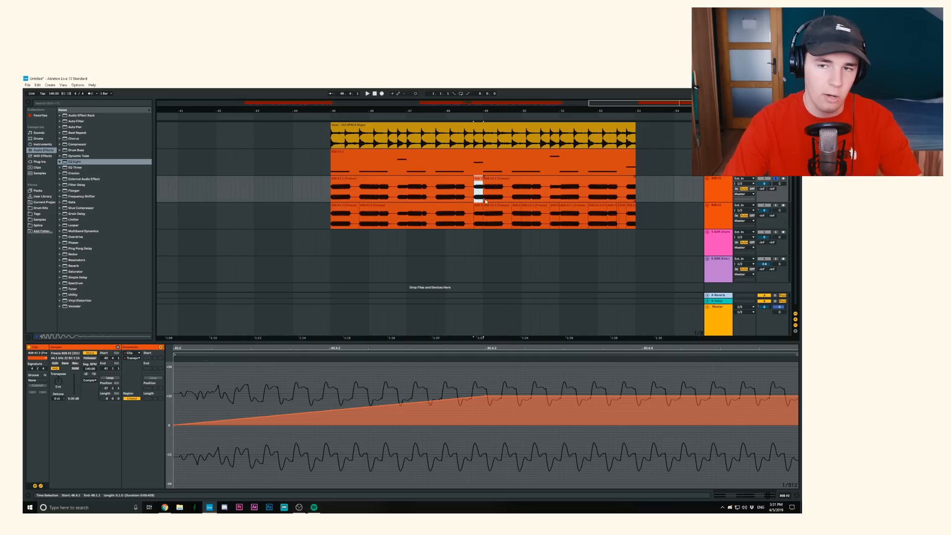
{"action": "left_click", "coordinate": [551, 196]}
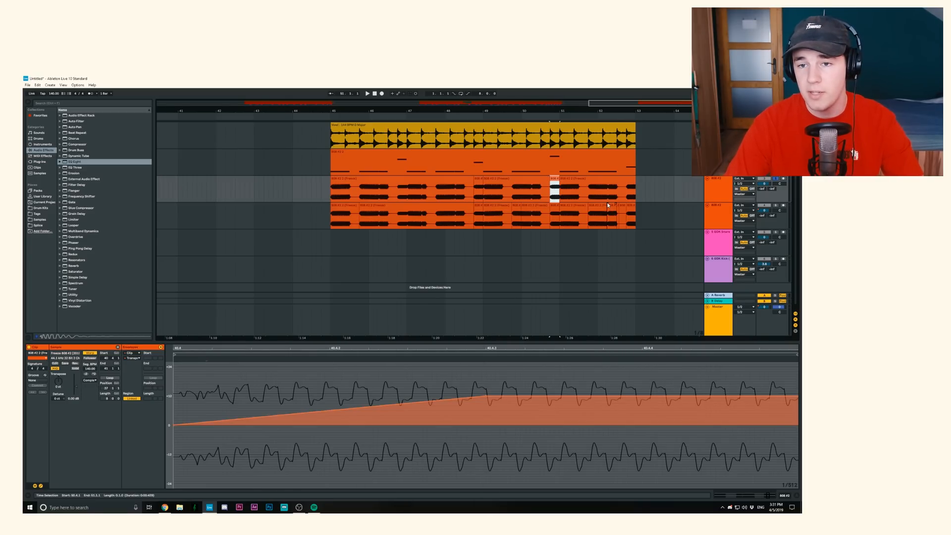
{"action": "left_click", "coordinate": [626, 198]}
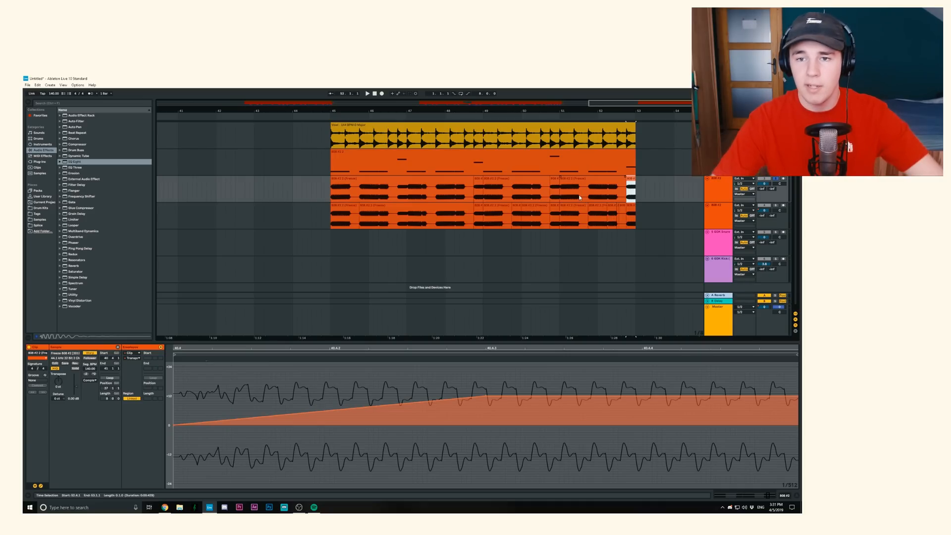
- Play the full beat from bar 27 with the flattened 808 active, then with the edited 808 track instead
{"action": "scroll", "coordinate": [580, 197], "scroll_direction": "down", "scroll_amount": 5}
{"action": "left_click", "coordinate": [479, 193]}
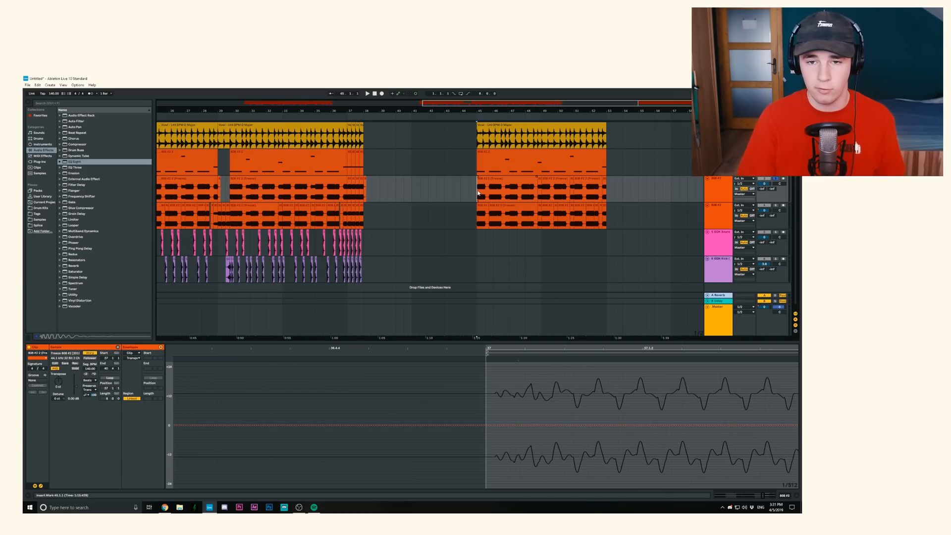
{"action": "scroll", "coordinate": [478, 193], "scroll_direction": "down", "scroll_amount": 5}
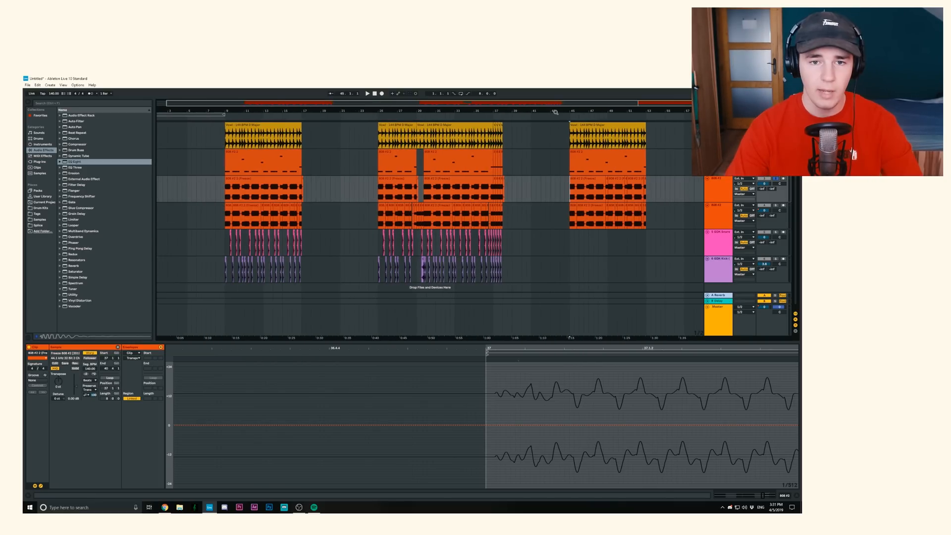
{"action": "left_click", "coordinate": [554, 173]}
{"action": "scroll", "coordinate": [411, 191], "scroll_direction": "up", "scroll_amount": 3}
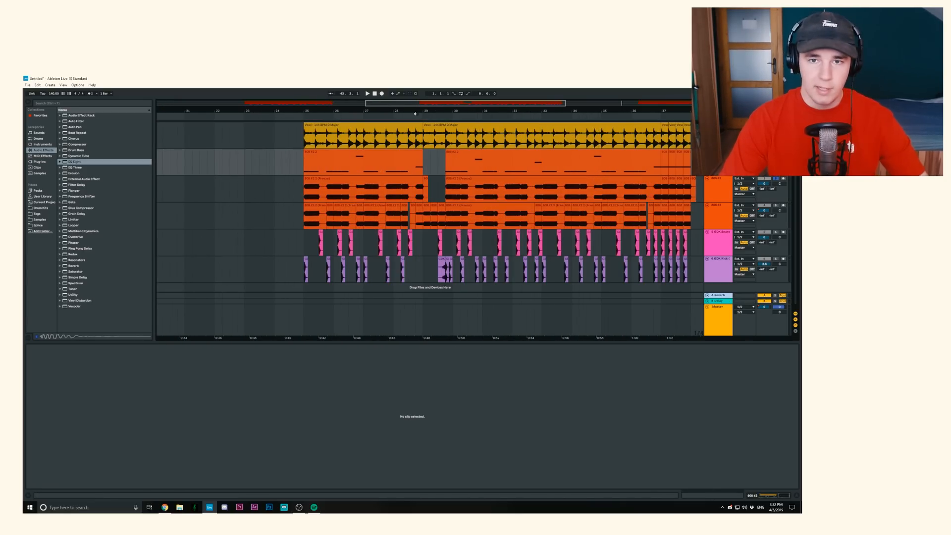
{"action": "left_click", "coordinate": [398, 193]}
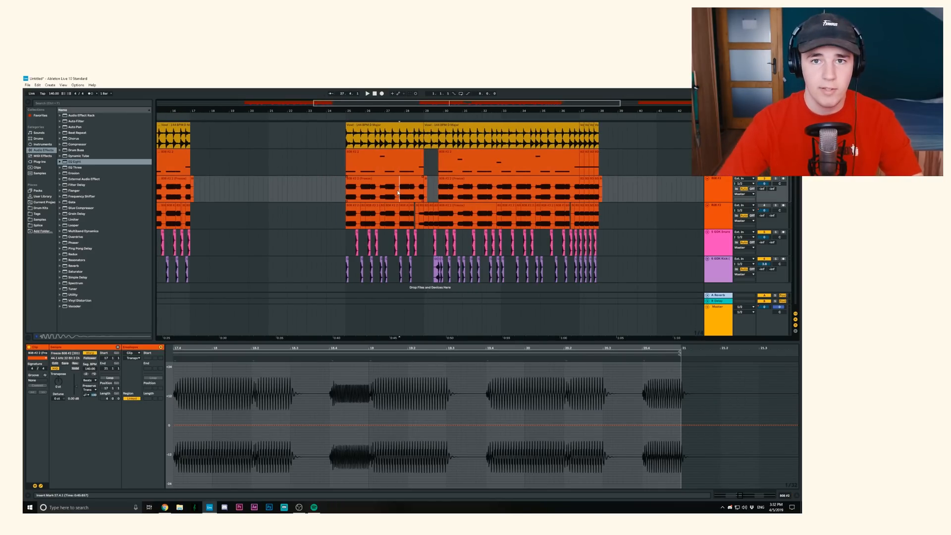
{"action": "key", "text": "space"}
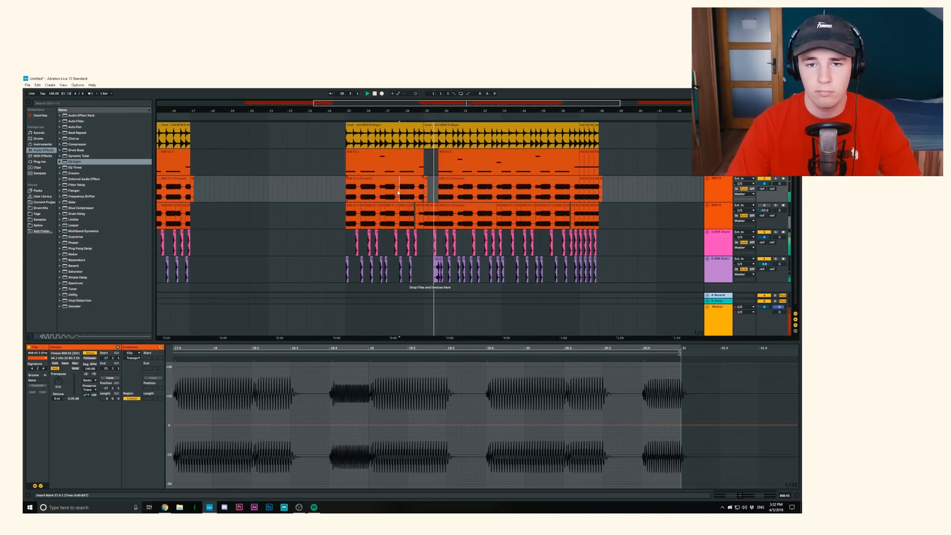
{"action": "key", "text": "space"}
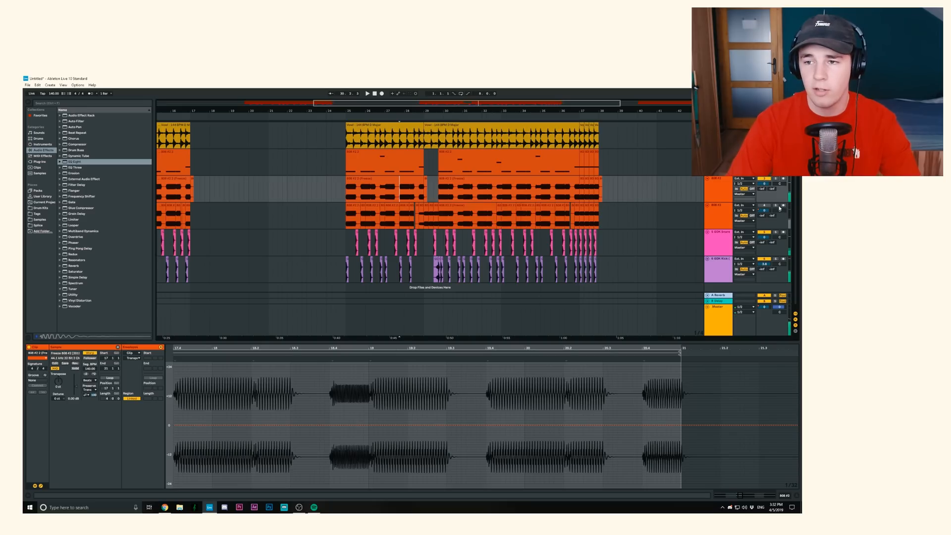
{"action": "key", "text": "space"}
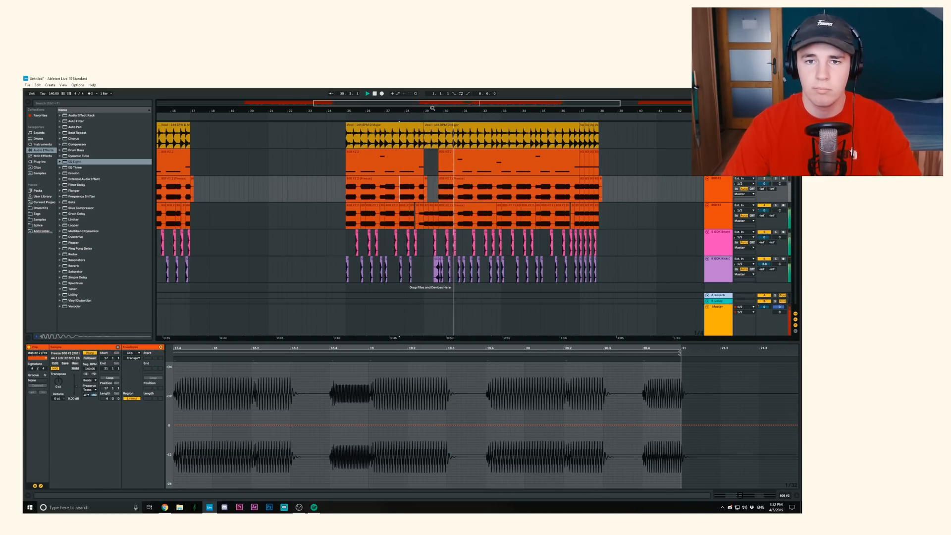
{"action": "key", "text": "space"}
- Examine the transposition envelope of the edited 808 clip between 28.4.1 and 29.1.1
{"action": "left_click_drag", "start_coordinate": [432, 110], "coordinate": [430, 166]}
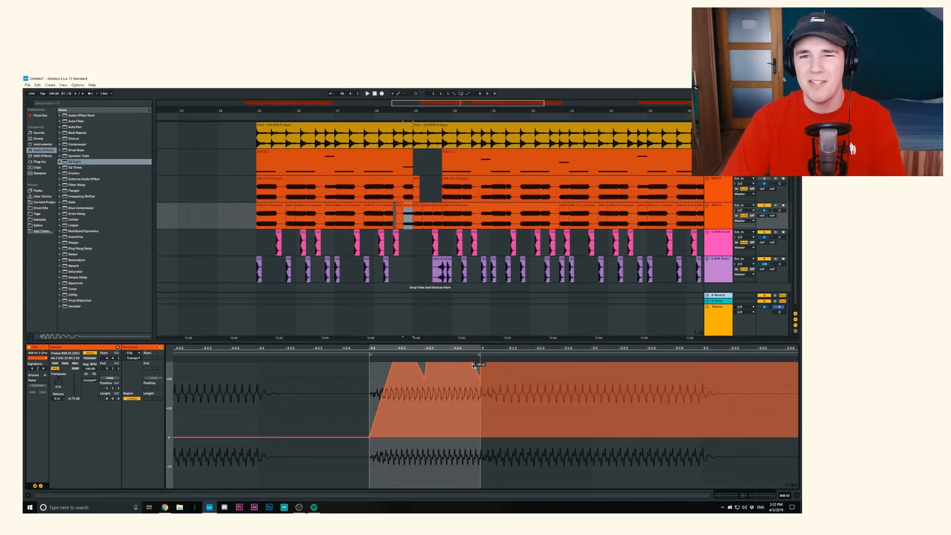
{"action": "left_click_drag", "start_coordinate": [502, 388], "coordinate": [507, 409]}
{"action": "scroll", "coordinate": [507, 409], "scroll_direction": "up", "scroll_amount": 2}
{"action": "scroll", "coordinate": [506, 408], "scroll_direction": "up", "scroll_amount": 1}
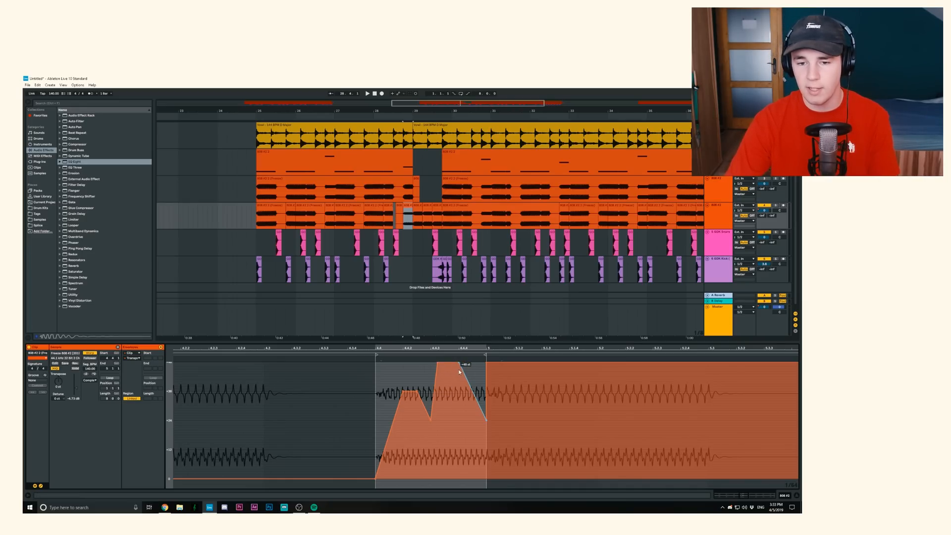
{"action": "scroll", "coordinate": [407, 219], "scroll_direction": "up", "scroll_amount": 3}
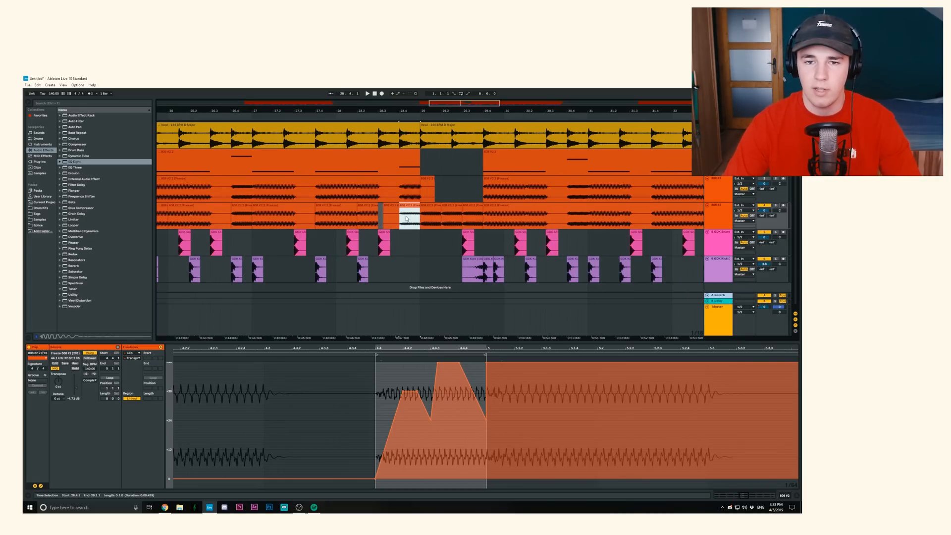
- Solo the edited 808 track and play it from 28.4.1
{"action": "left_click", "coordinate": [401, 218]}
{"action": "left_click", "coordinate": [777, 205]}
{"action": "key", "text": "space"}
{"action": "key", "text": "space"}
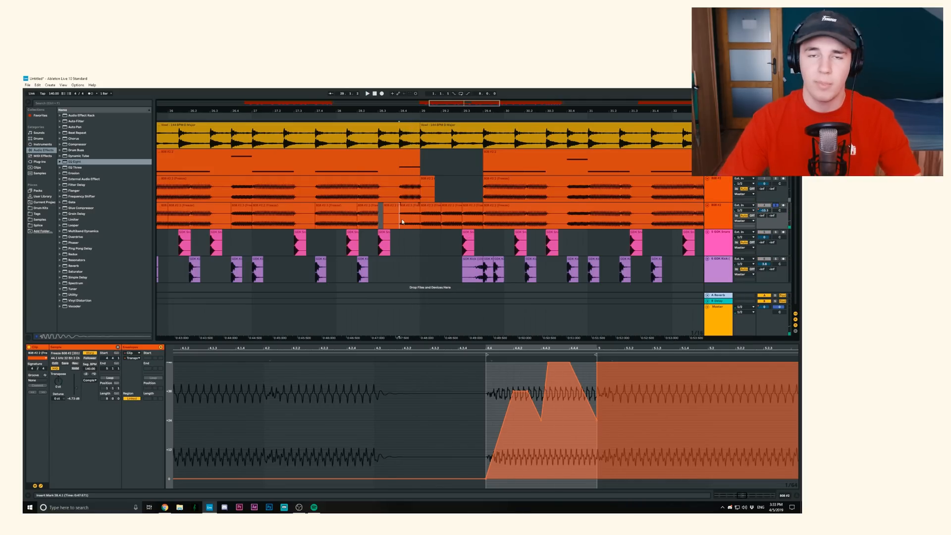
- Compare the transposition envelopes of the edited 808 clips starting at 28.4.1 and 29.1.1
{"action": "left_click", "coordinate": [424, 213]}
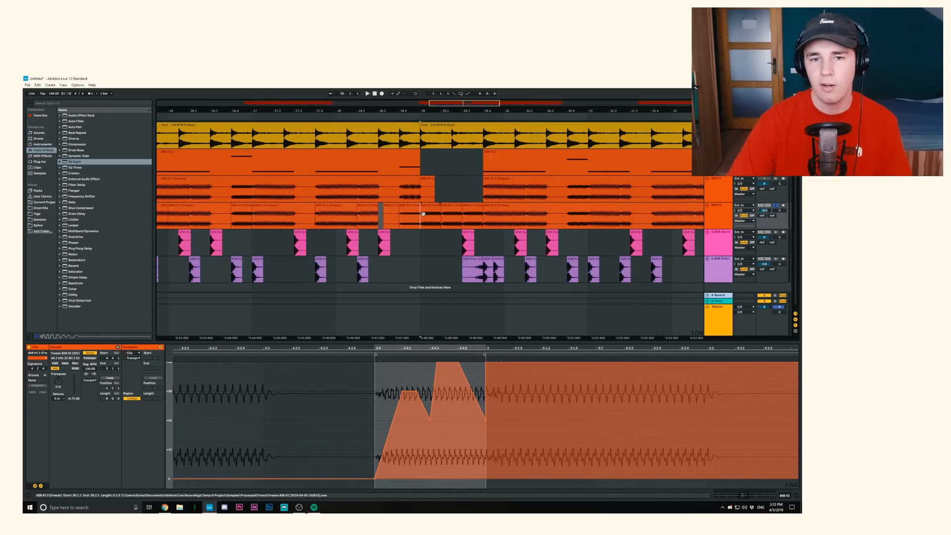
{"action": "left_click", "coordinate": [424, 214]}
{"action": "left_click_drag", "start_coordinate": [486, 345], "coordinate": [523, 402]}
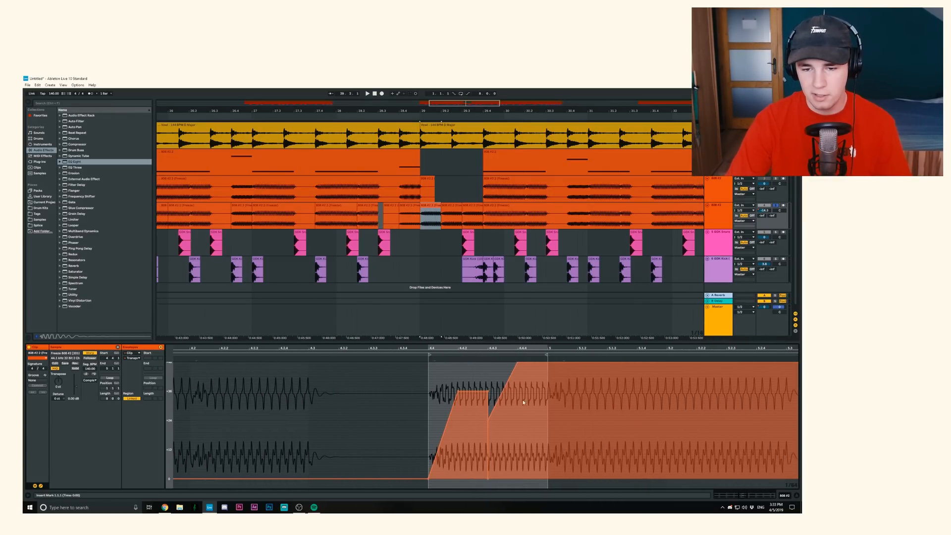
{"action": "left_click", "coordinate": [409, 205]}
{"action": "left_click_drag", "start_coordinate": [492, 349], "coordinate": [522, 410]}
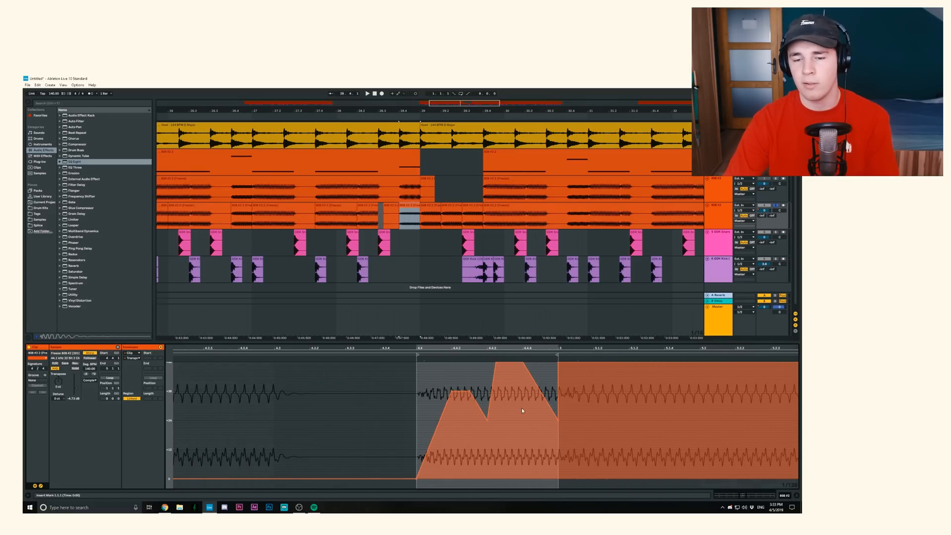
{"action": "left_click", "coordinate": [430, 217]}
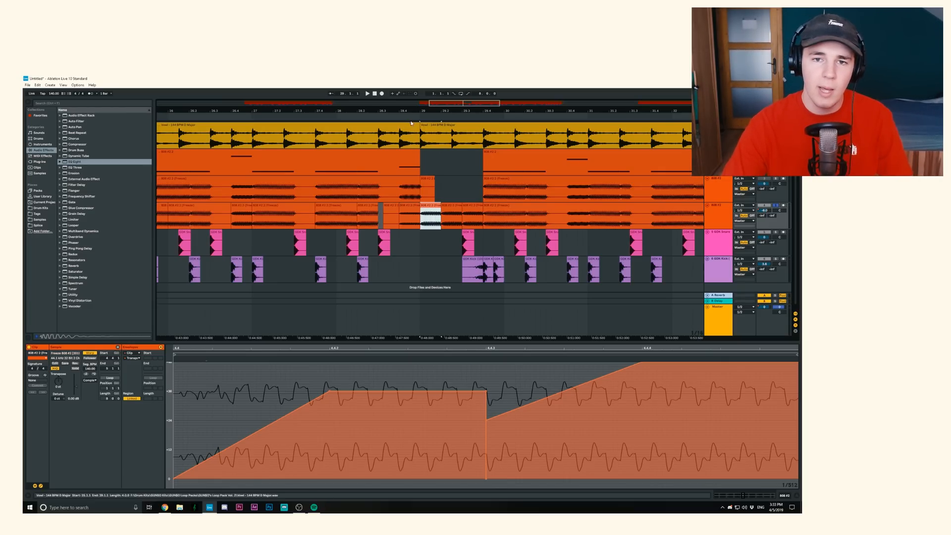
- Play the soloed edited 808 track from just before its pitch-slide clips in bar 28
{"action": "left_click_drag", "start_coordinate": [410, 108], "coordinate": [411, 84]}
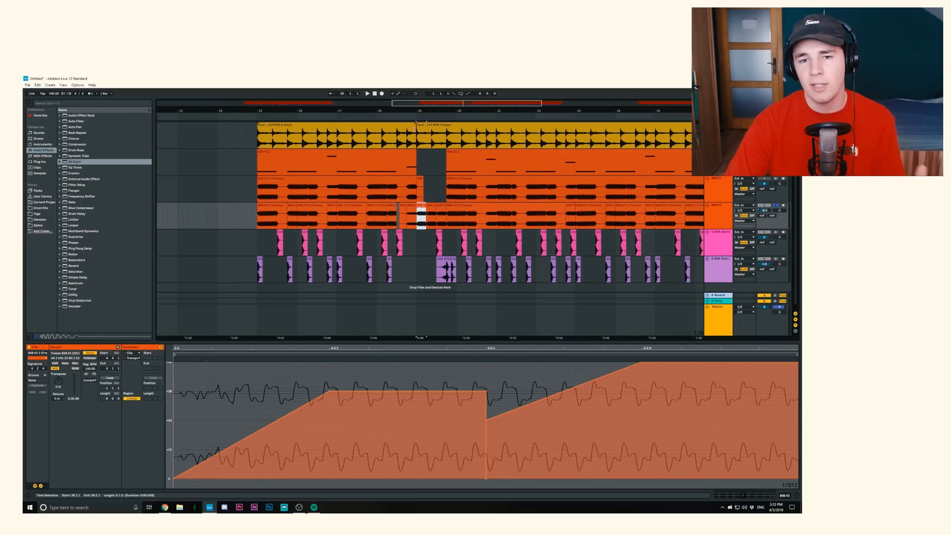
{"action": "left_click", "coordinate": [401, 216]}
{"action": "left_click", "coordinate": [402, 217]}
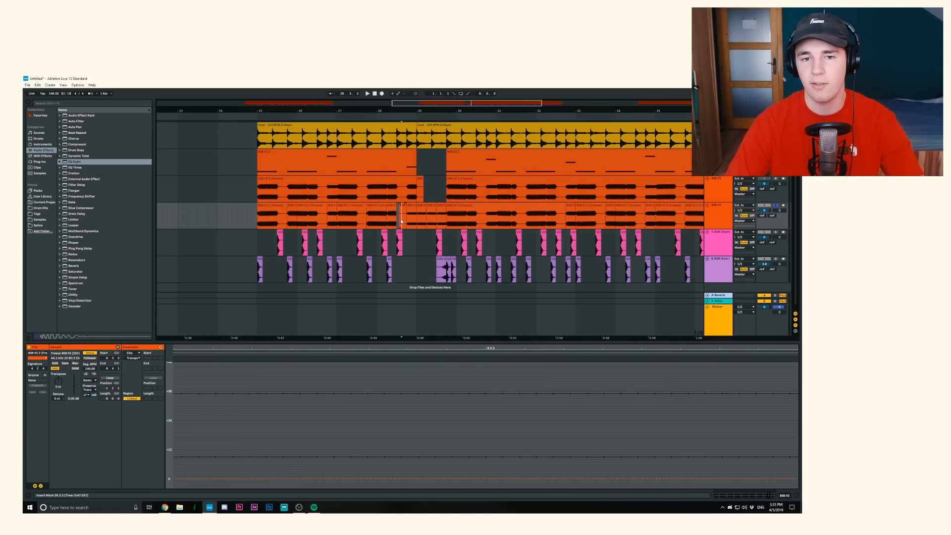
{"action": "key", "text": "space"}
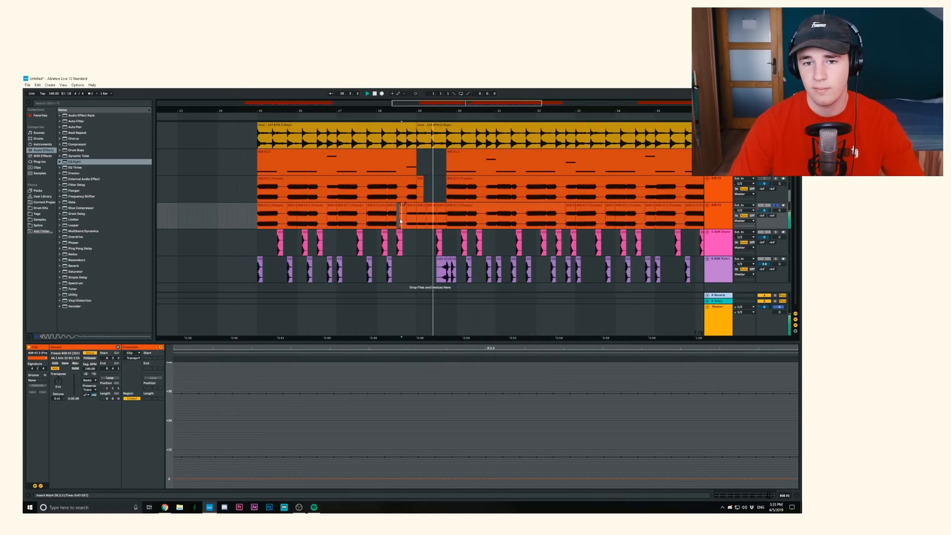
{"action": "left_click", "coordinate": [400, 218]}
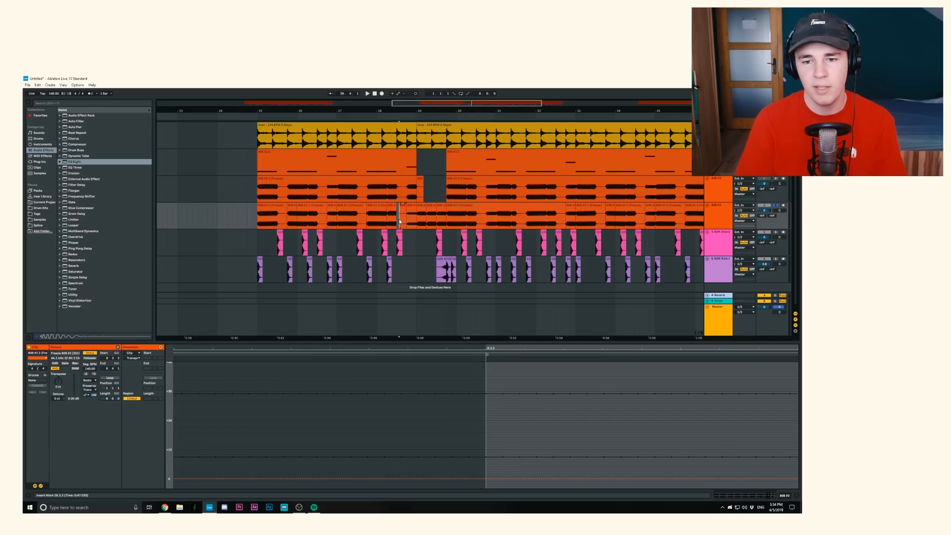
- Fold the edited 808 track, solo the flattened 808, and play its ending from 52.3.1
{"action": "left_click_drag", "start_coordinate": [417, 110], "coordinate": [417, 72]}
{"action": "left_click", "coordinate": [532, 190]}
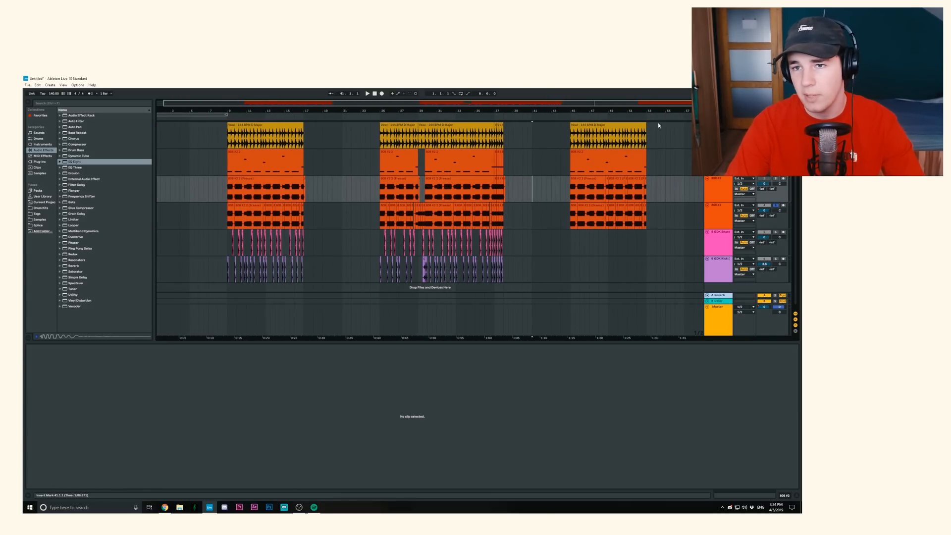
{"action": "left_click_drag", "start_coordinate": [648, 110], "coordinate": [648, 130]}
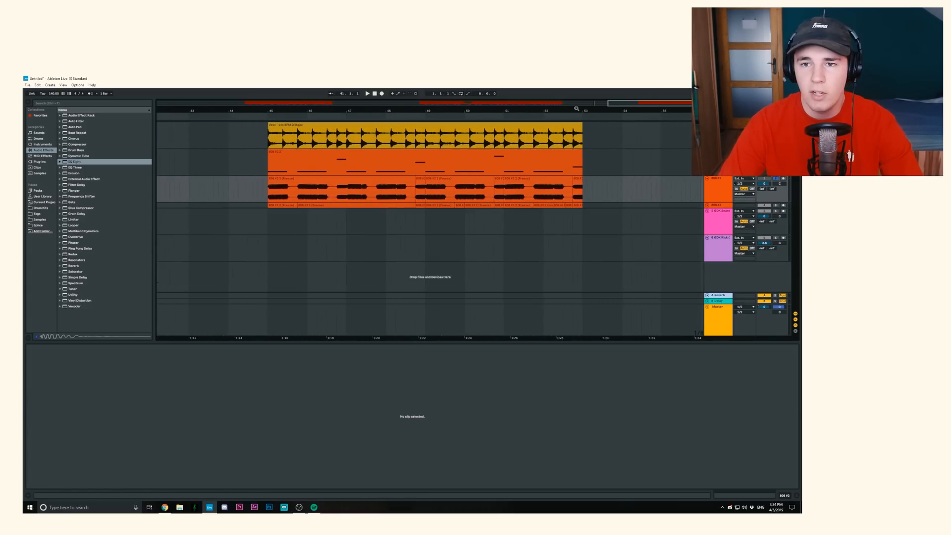
{"action": "mouse_move", "coordinate": [577, 111]}
{"action": "left_mouse_down"}
{"action": "mouse_move", "coordinate": [578, 124]}
{"action": "mouse_move", "coordinate": [577, 102]}
{"action": "left_mouse_up"}
{"action": "left_click", "coordinate": [582, 184]}
{"action": "left_click", "coordinate": [565, 191]}
{"action": "key", "text": "space"}
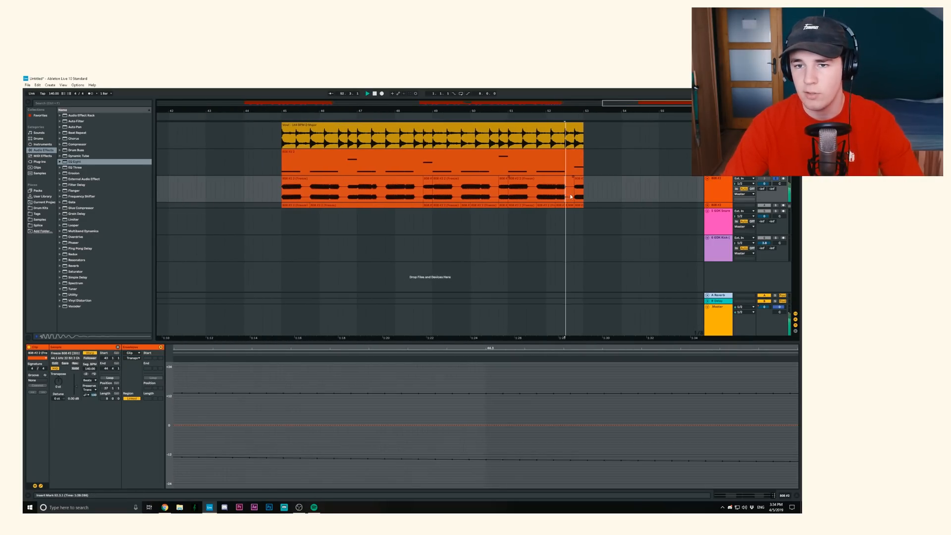
{"action": "key", "text": "space"}
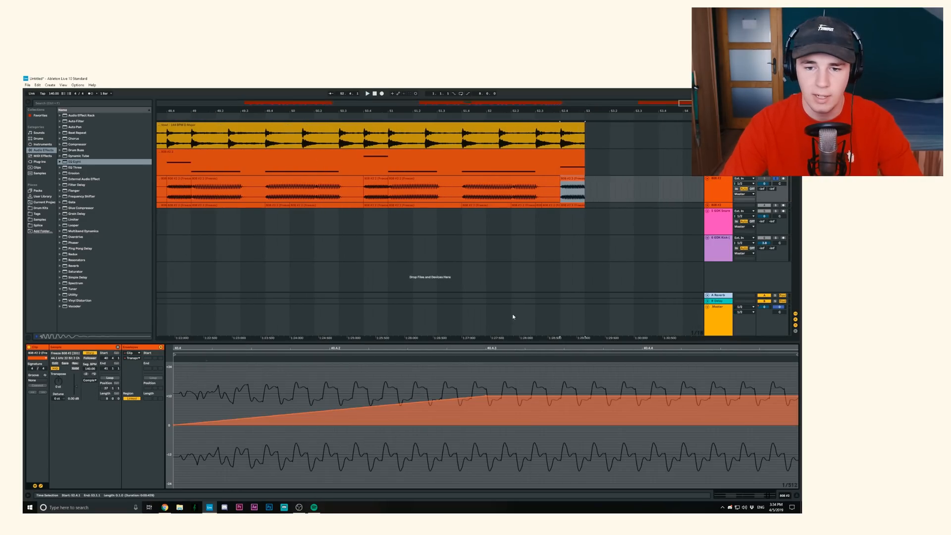
- Move the transposition breakpoint in the clip at 52.4.1 back to a quarter of its length and raise it to +36 st
{"action": "left_click_drag", "start_coordinate": [499, 348], "coordinate": [497, 330]}
{"action": "left_click_drag", "start_coordinate": [498, 394], "coordinate": [458, 396]}
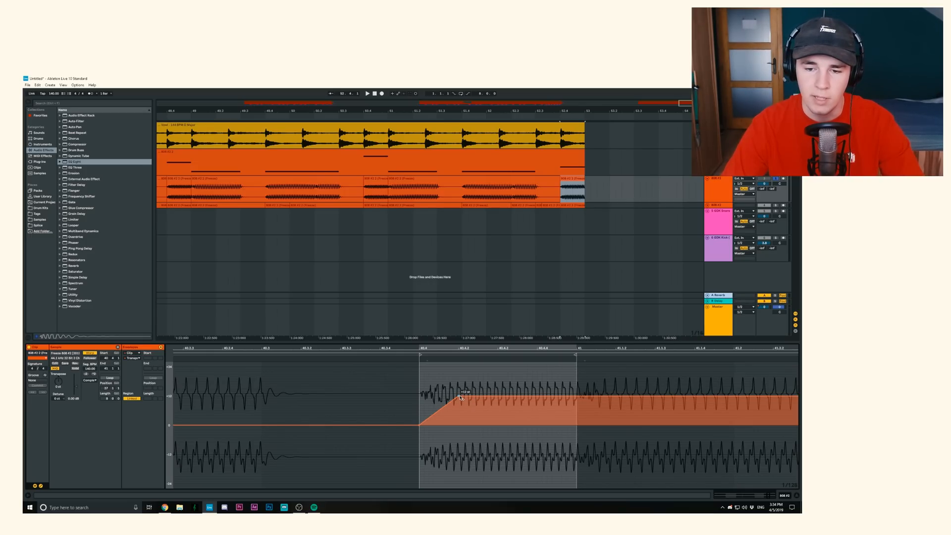
{"action": "scroll", "coordinate": [474, 394], "scroll_direction": "up", "scroll_amount": 2}
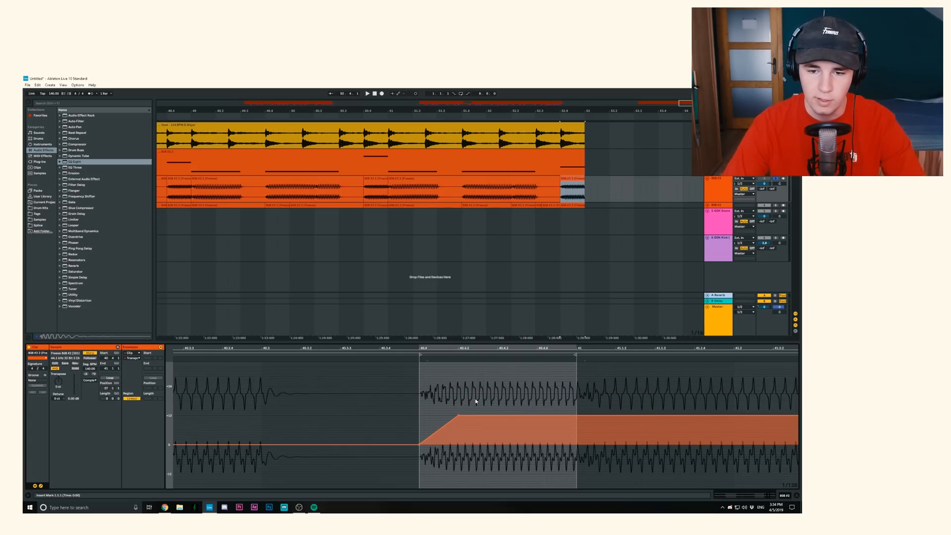
{"action": "scroll", "coordinate": [474, 399], "scroll_direction": "up", "scroll_amount": 3}
{"action": "left_click_drag", "start_coordinate": [460, 444], "coordinate": [459, 387]}
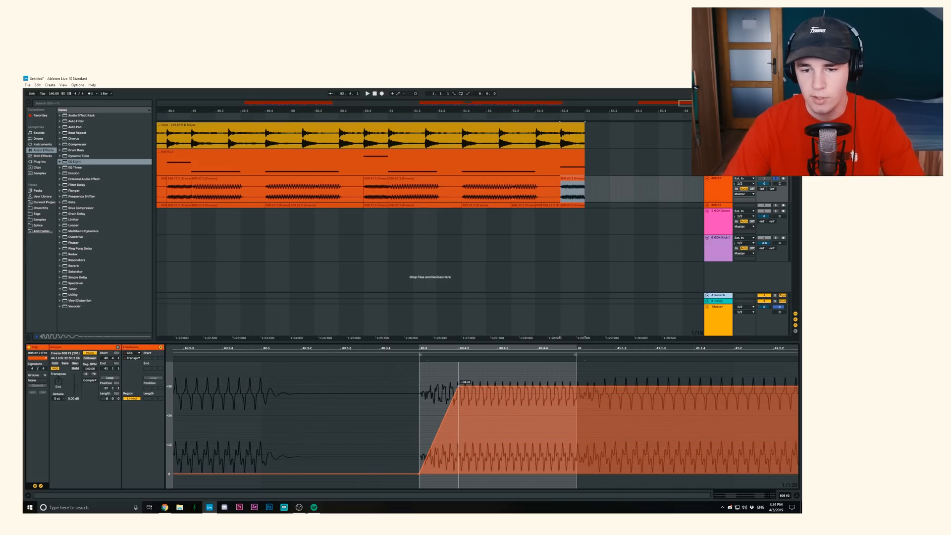
- Shape the 52.4.1 clip's transposition to hold +36 st just past a quarter and fall to +24 st halfway, and play it
{"action": "left_click", "coordinate": [498, 391]}
{"action": "left_click_drag", "start_coordinate": [498, 391], "coordinate": [497, 415]}
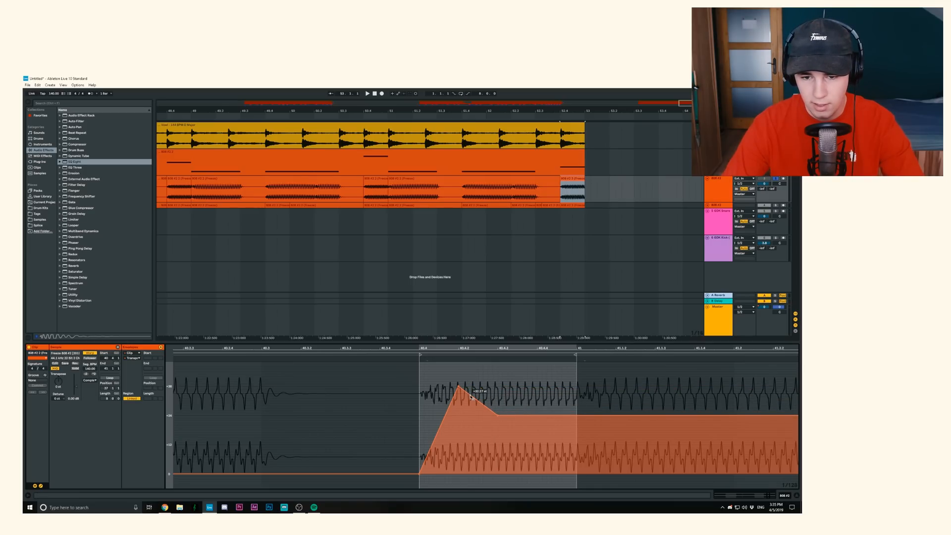
{"action": "left_click_drag", "start_coordinate": [470, 396], "coordinate": [469, 387]}
{"action": "key", "text": "space"}
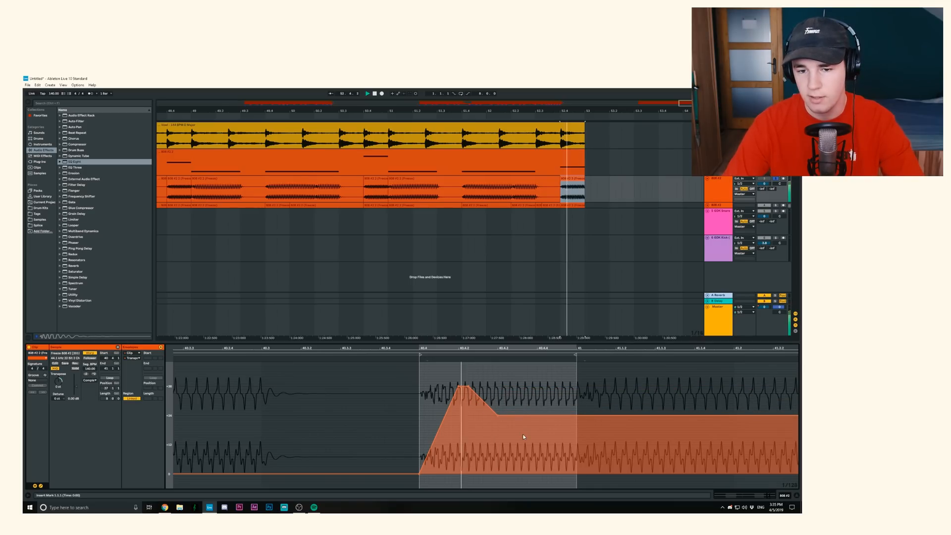
- Raise the transposition to +48 st just after the clip's midpoint, keep it level to the clip's end, and play the slide
{"action": "left_click_drag", "start_coordinate": [508, 415], "coordinate": [508, 363]}
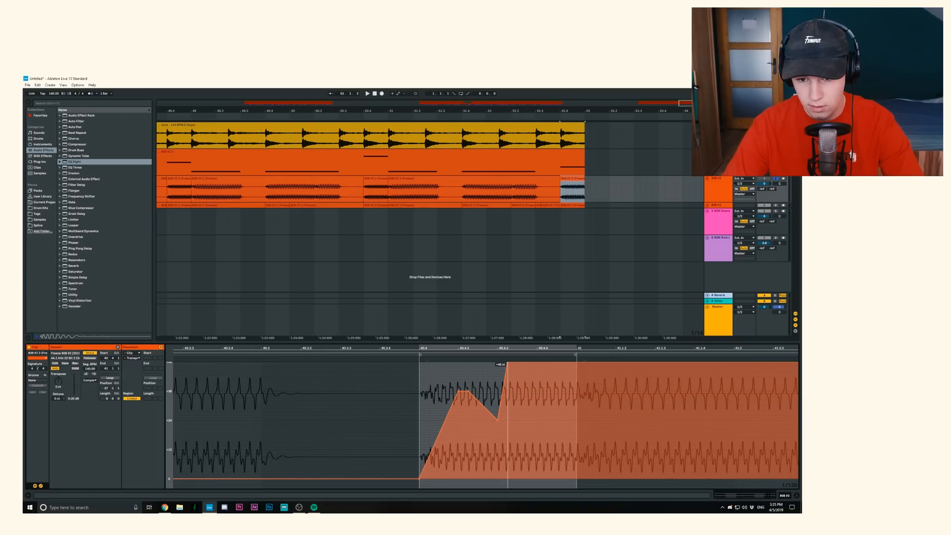
{"action": "left_click", "coordinate": [519, 363]}
{"action": "mouse_move", "coordinate": [577, 363]}
{"action": "left_mouse_down"}
{"action": "mouse_move", "coordinate": [577, 420]}
{"action": "mouse_move", "coordinate": [577, 363]}
{"action": "left_mouse_up"}
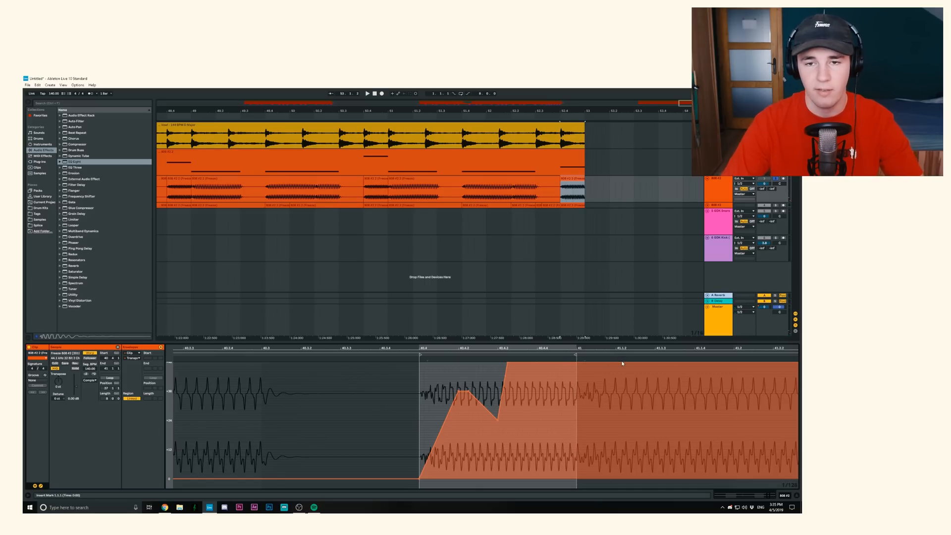
{"action": "key", "text": "space"}
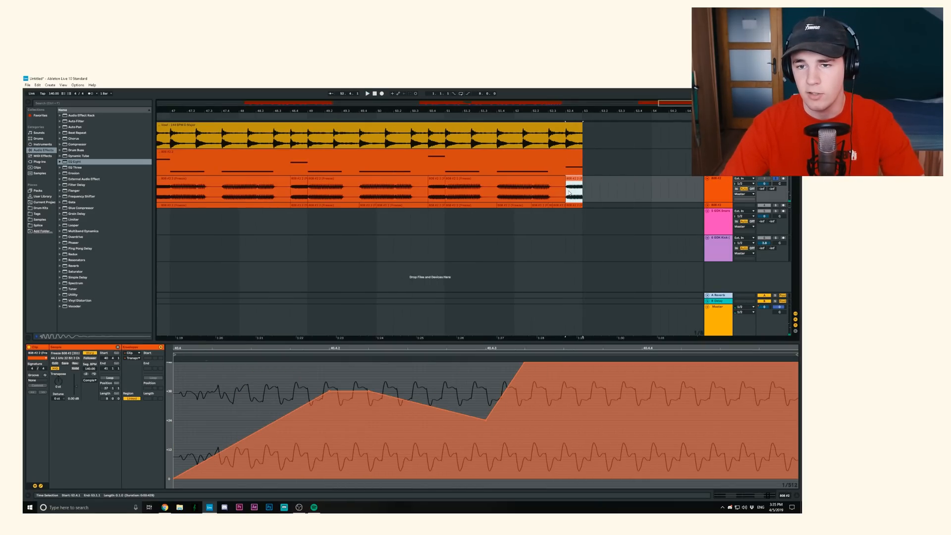
- Duplicate the 52.4.1 pitch-slide clip repeatedly so that the copies fill bar 53
{"action": "key", "text": "ctrl+d"}
{"action": "key", "text": "ctrl+d"}
{"action": "key", "text": "ctrl+d"}
{"action": "key", "text": "ctrl+d"}
{"action": "left_click", "coordinate": [584, 218]}
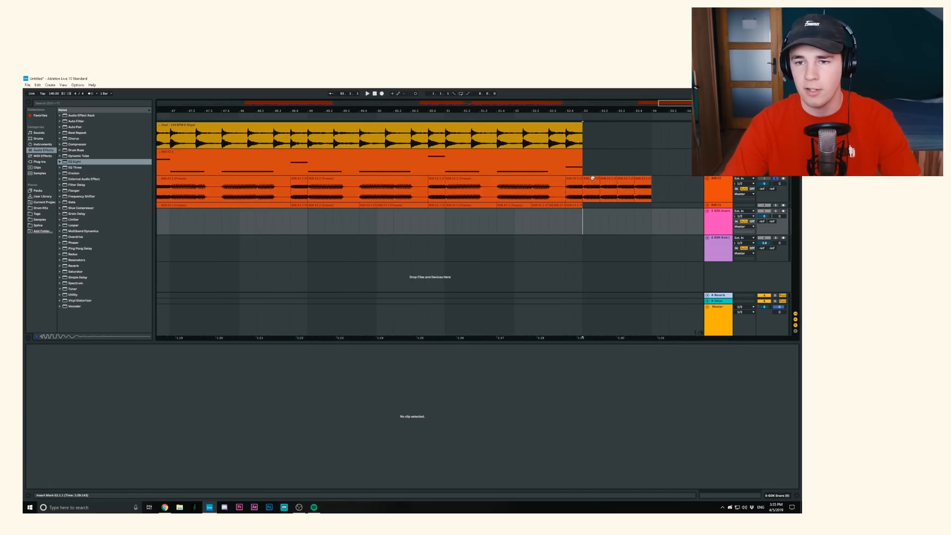
- Lower the clip gain of the first pitch-slide copy at 53.1.1 slightly
{"action": "left_click", "coordinate": [592, 188]}
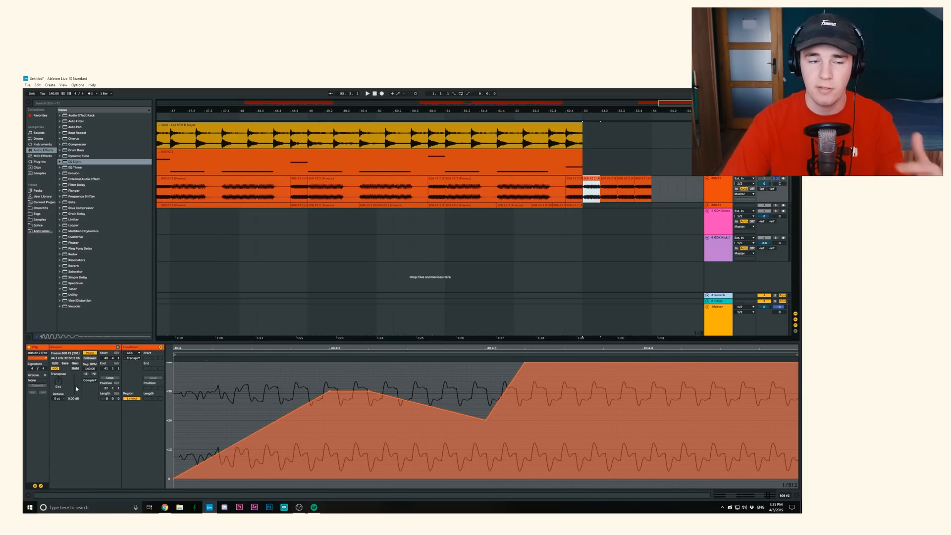
{"action": "left_click_drag", "start_coordinate": [76, 389], "coordinate": [76, 396]}
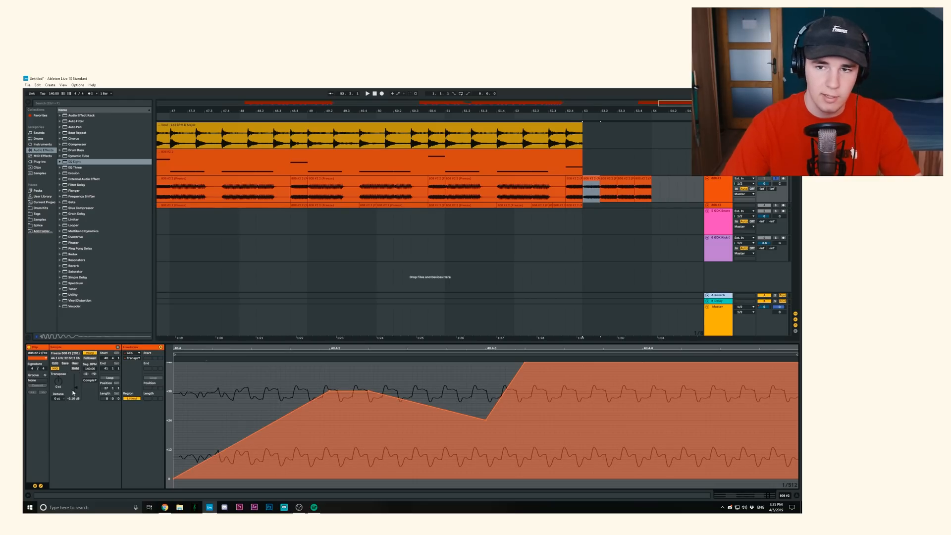
{"action": "left_click", "coordinate": [609, 189]}
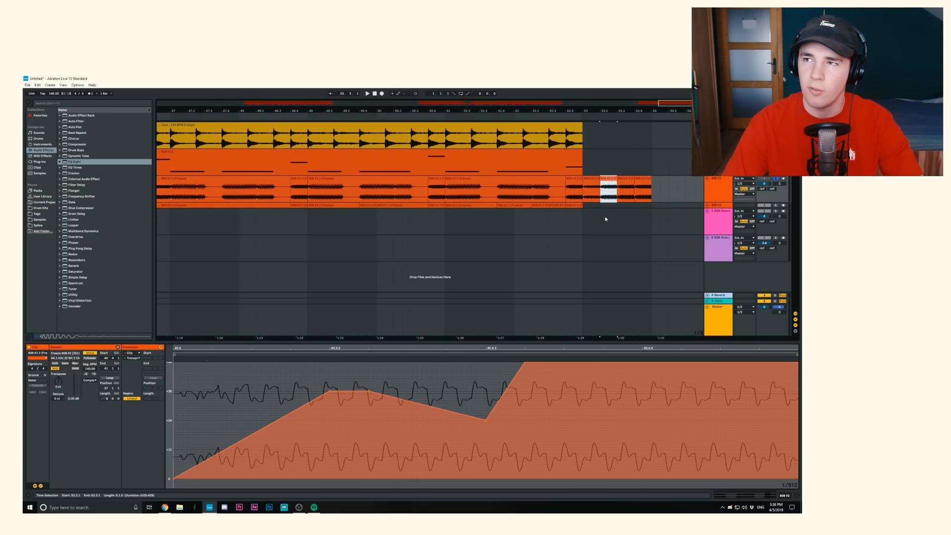
{"action": "left_click", "coordinate": [591, 167]}
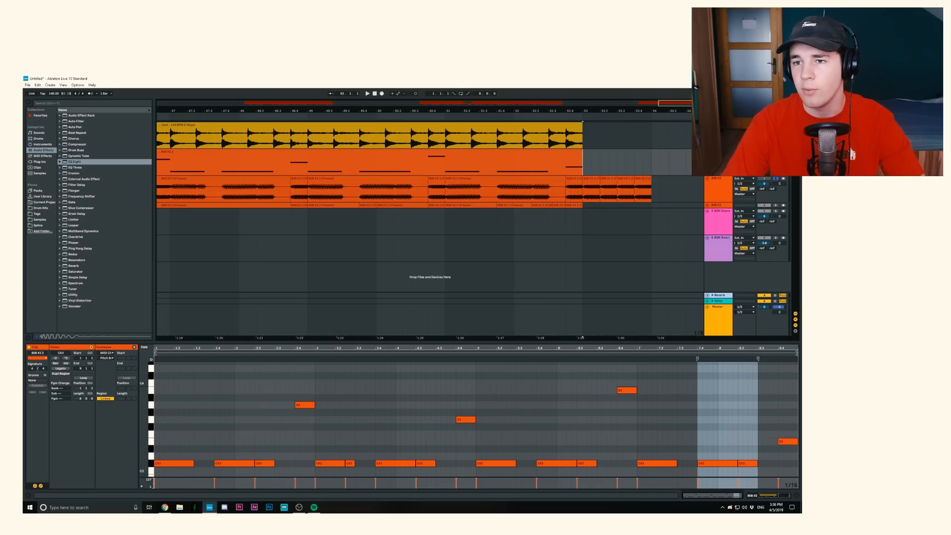
- Show Track Volume automation on the flattened 808 track and draw a drop at 53.1.1 that fades further down until 54.1.1
{"action": "key", "text": "a"}
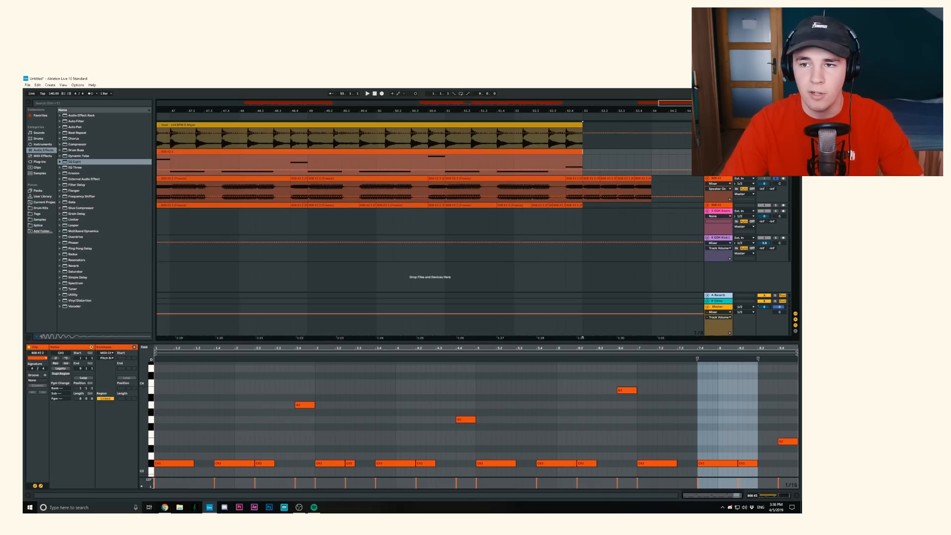
{"action": "left_click", "coordinate": [719, 189]}
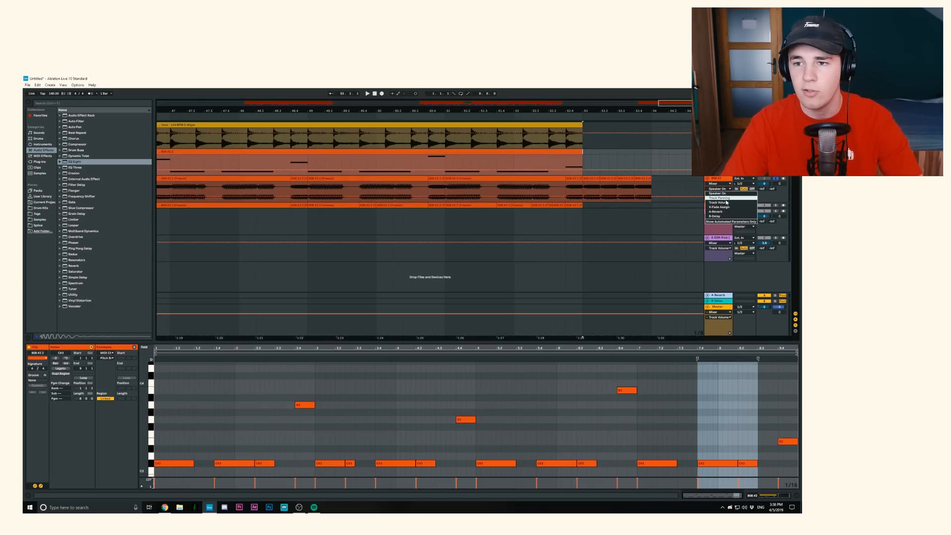
{"action": "left_click", "coordinate": [726, 203]}
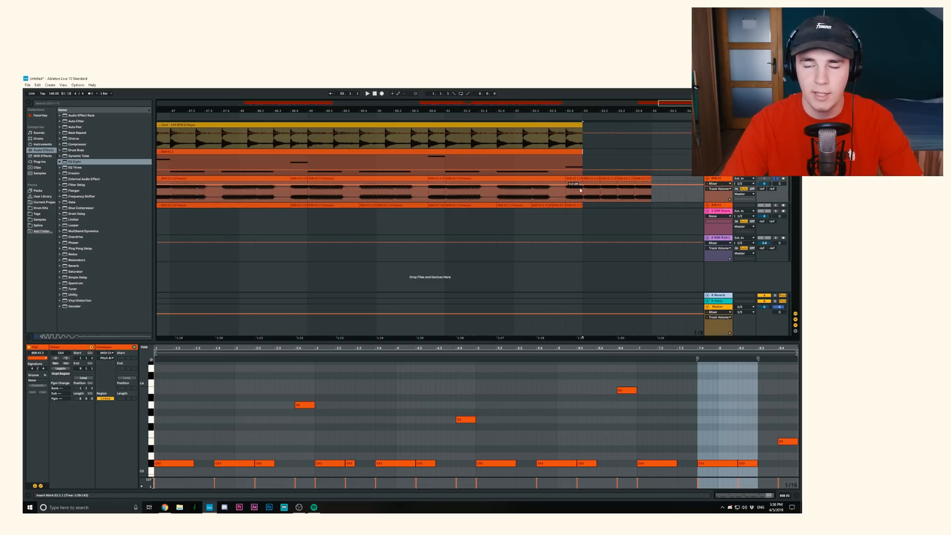
{"action": "left_click_drag", "start_coordinate": [593, 187], "coordinate": [584, 190]}
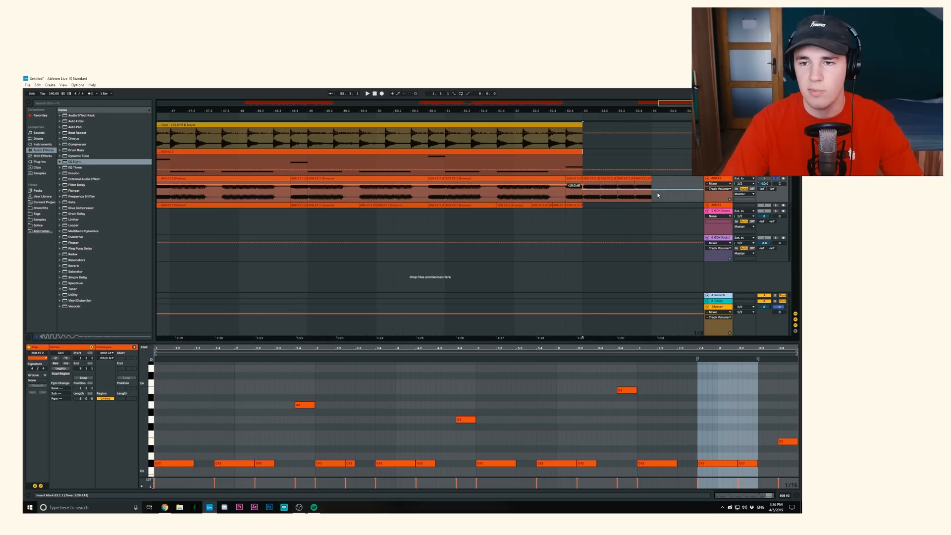
{"action": "left_click_drag", "start_coordinate": [652, 189], "coordinate": [651, 198]}
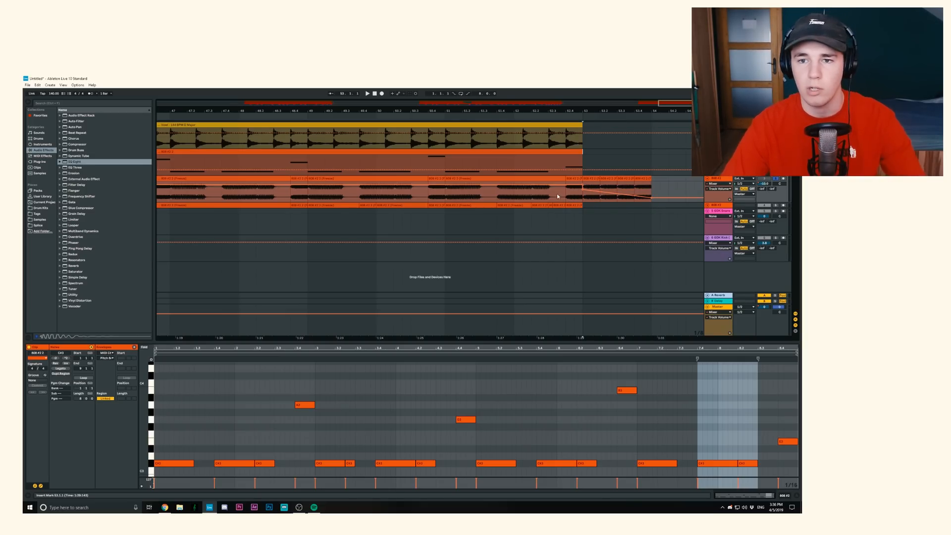
- Play the fading pitch-slide ending from bar 52, then hide the automation and show the whole arrangement
{"action": "left_click", "coordinate": [539, 195]}
{"action": "key", "text": "space"}
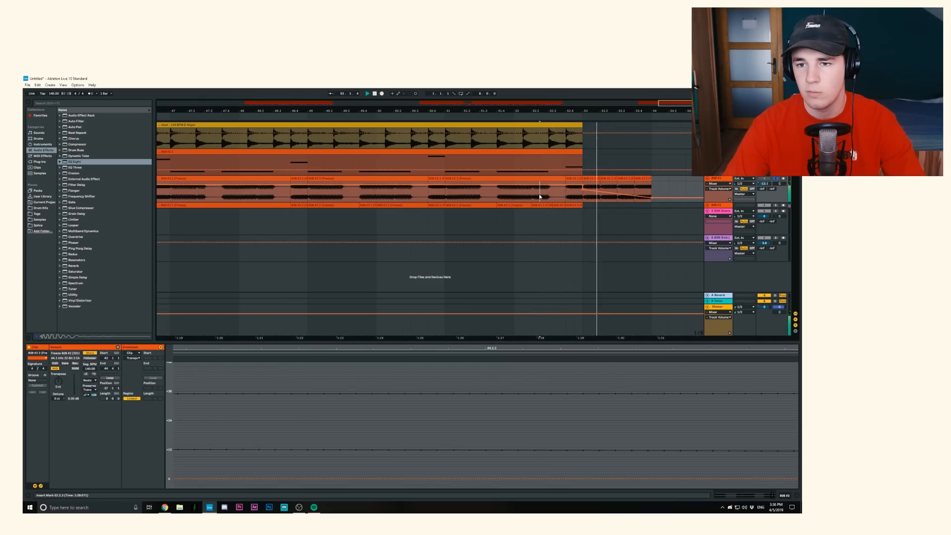
{"action": "key", "text": "space"}
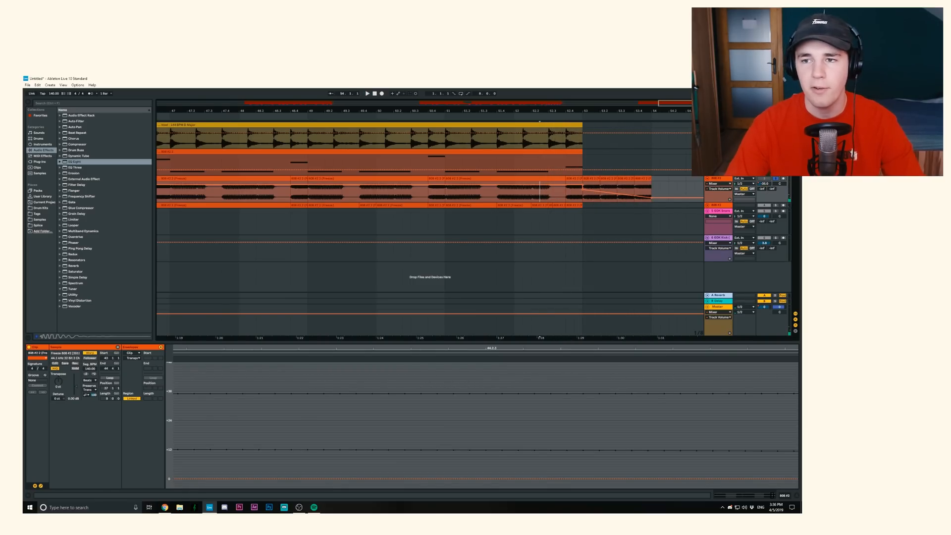
{"action": "key", "text": "a"}
{"action": "left_click_drag", "start_coordinate": [636, 111], "coordinate": [636, 70]}
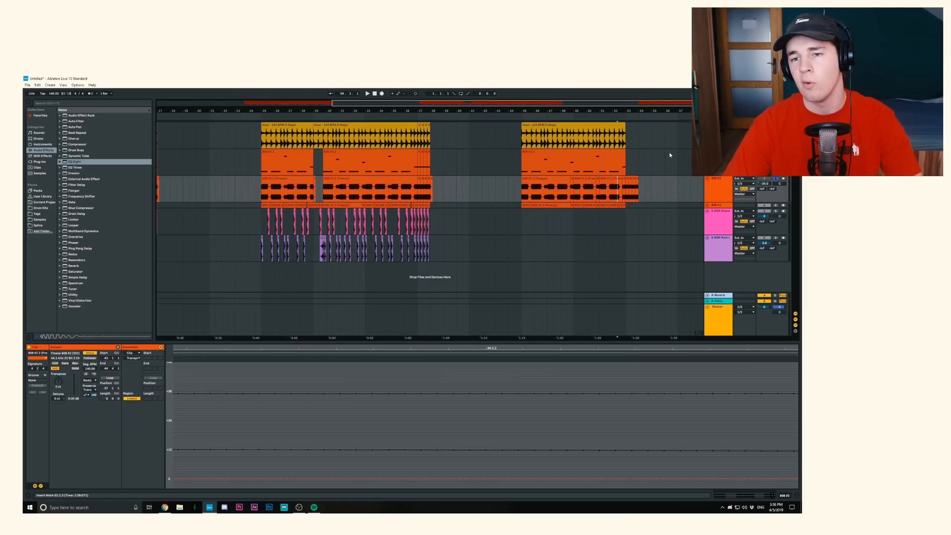